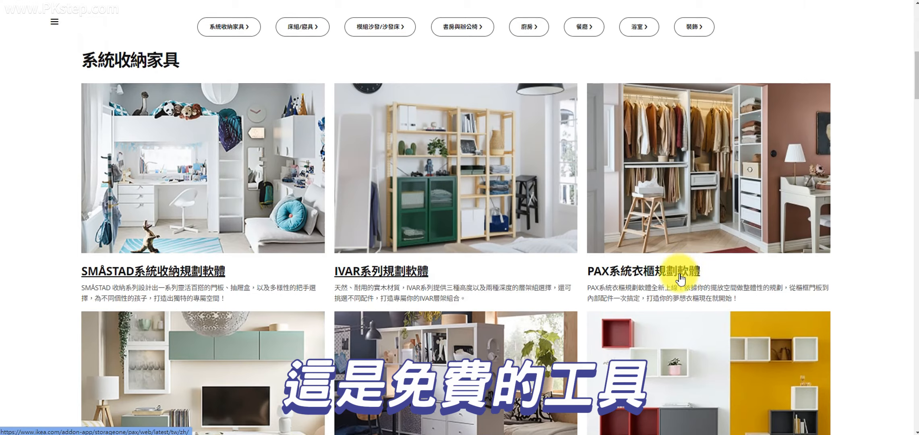
# - Look through the planning tools for storage, beds, sofas, office, kitchen and dining furniture on the IKEA planner page
pyautogui.scroll(-5, 687, 275)
pyautogui.scroll(-6, 674, 314)
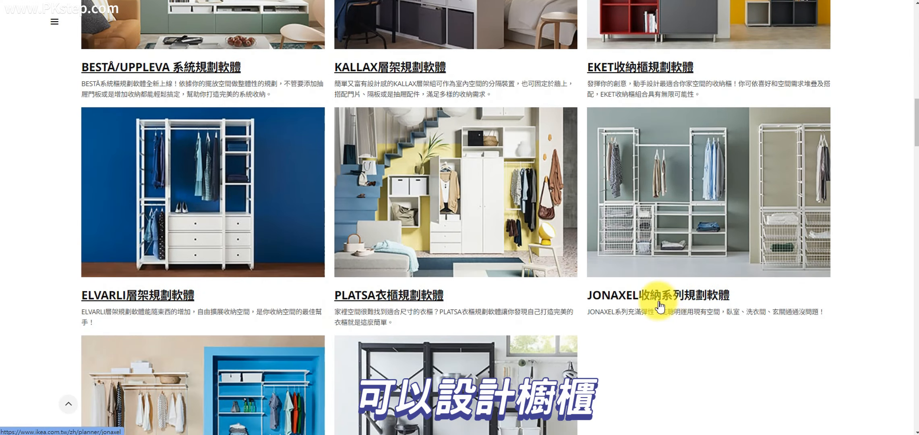
pyautogui.scroll(-6, 244, 296)
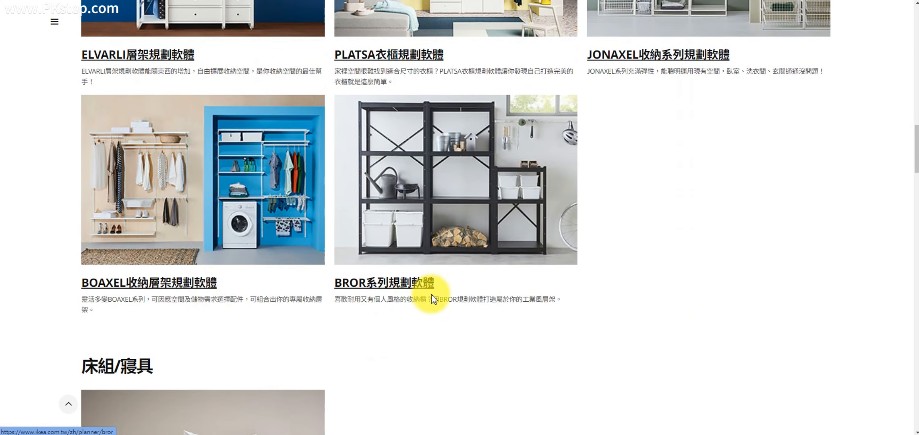
pyautogui.scroll(-8, 427, 298)
pyautogui.scroll(-9, 428, 304)
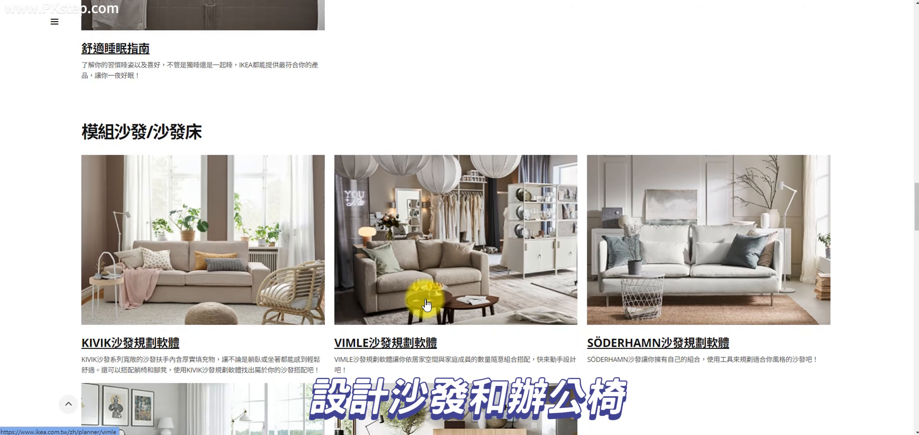
pyautogui.scroll(-9, 427, 304)
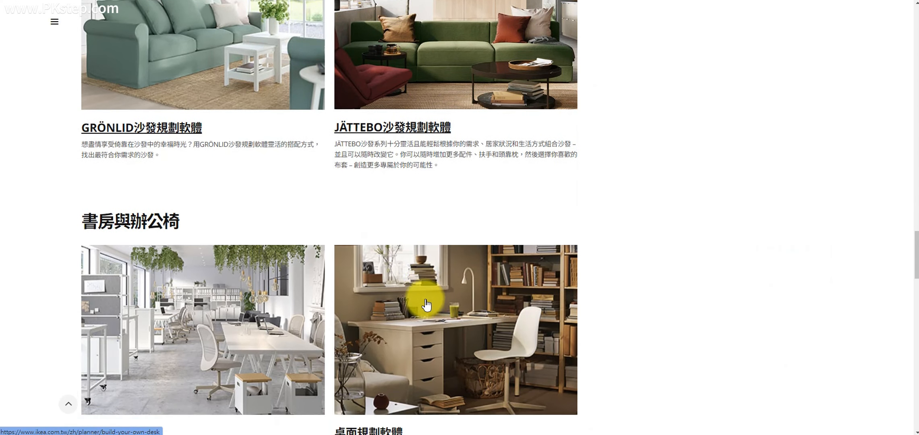
pyautogui.scroll(-7, 427, 306)
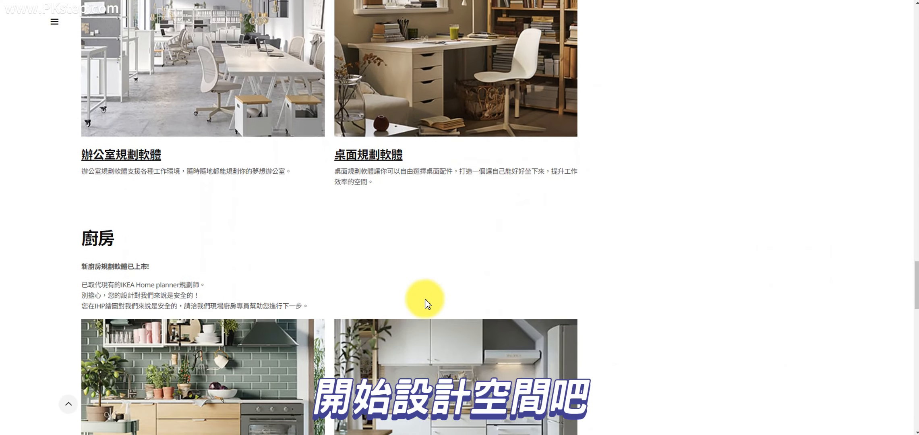
pyautogui.scroll(-7, 418, 312)
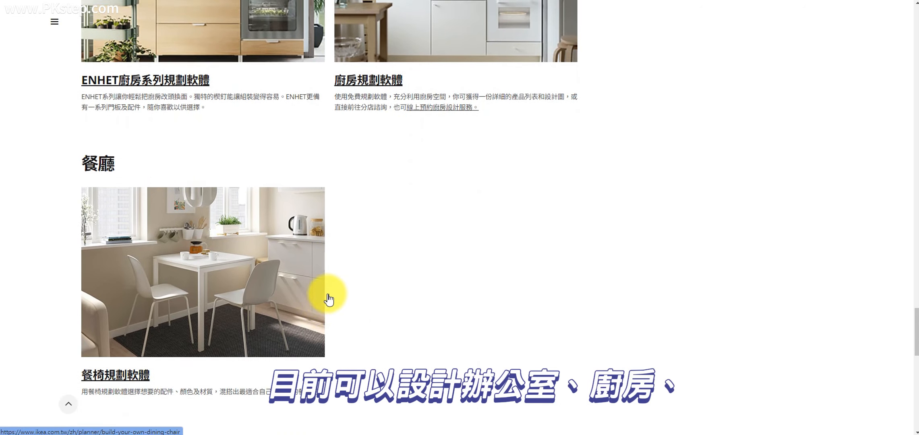
# - Open the office planner (辦公室規劃軟體) and start a new design
pyautogui.scroll(10, 328, 303)
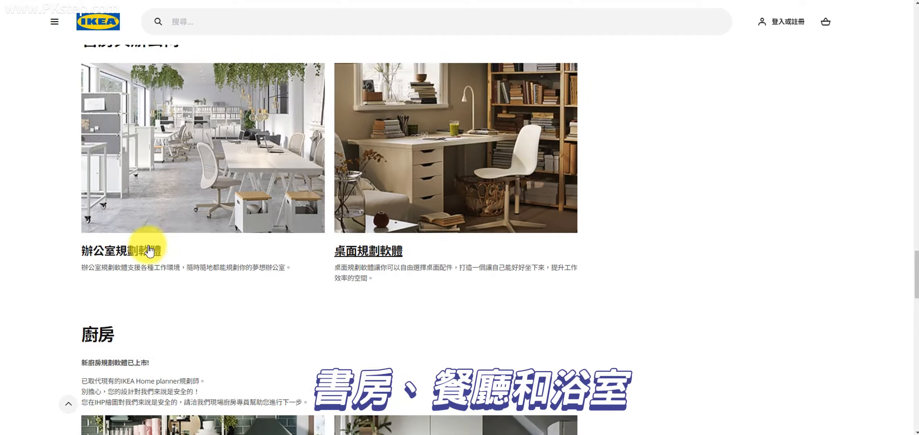
pyautogui.click(147, 203)
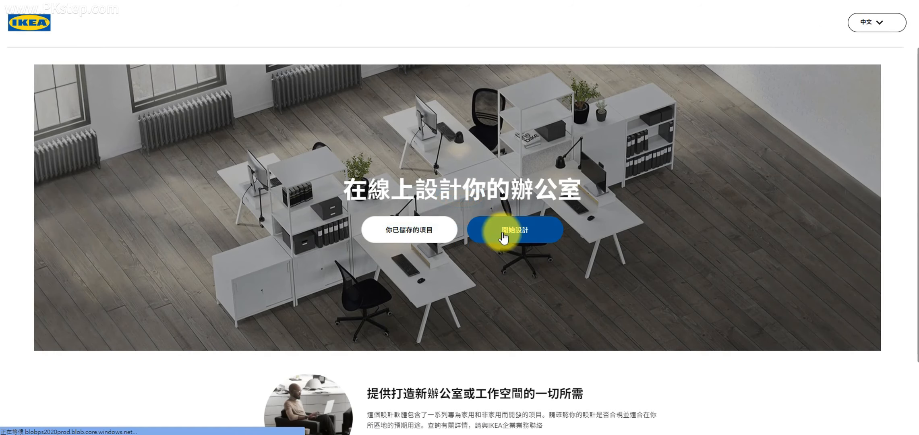
pyautogui.click(525, 237)
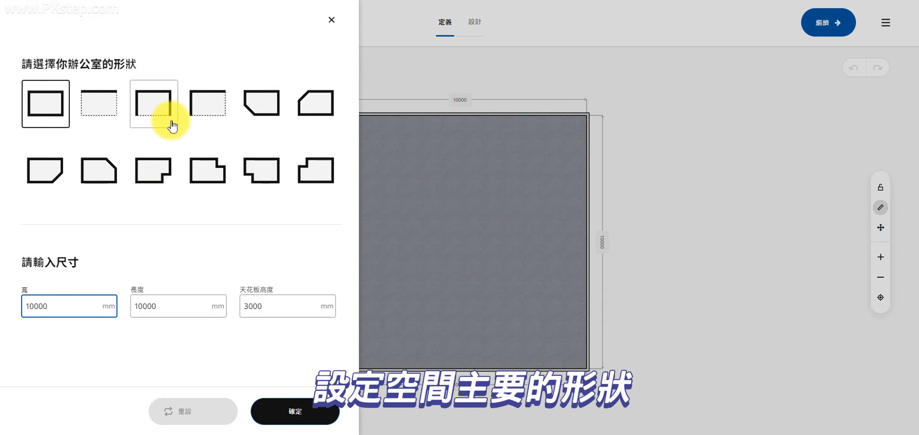
# - Set the office to the shape with a notched lower-right corner, keeping the 10000 × 10000 mm size and 3000 mm ceiling
pyautogui.click(160, 181)
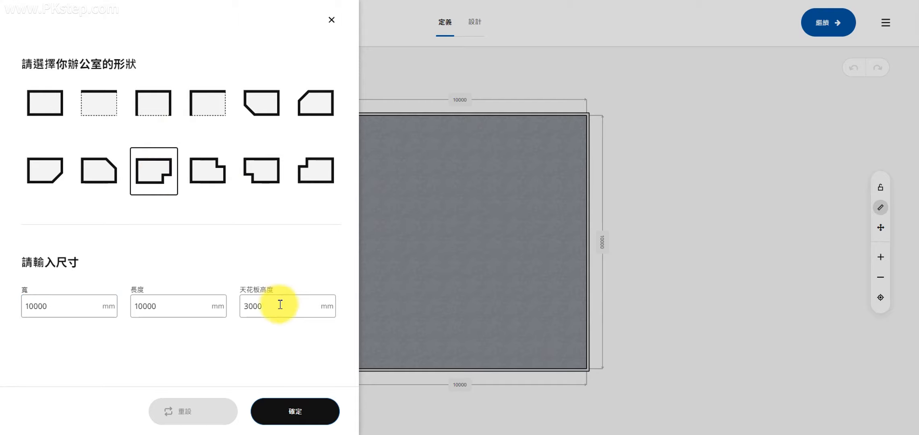
pyautogui.click(299, 417)
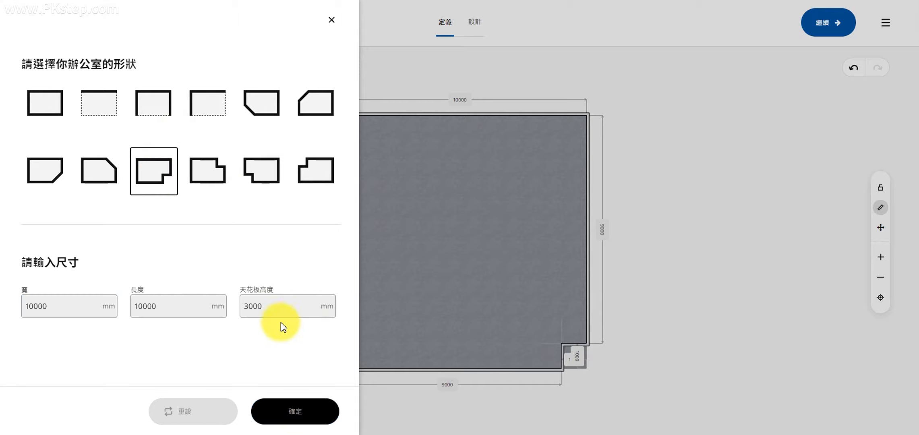
pyautogui.click(289, 417)
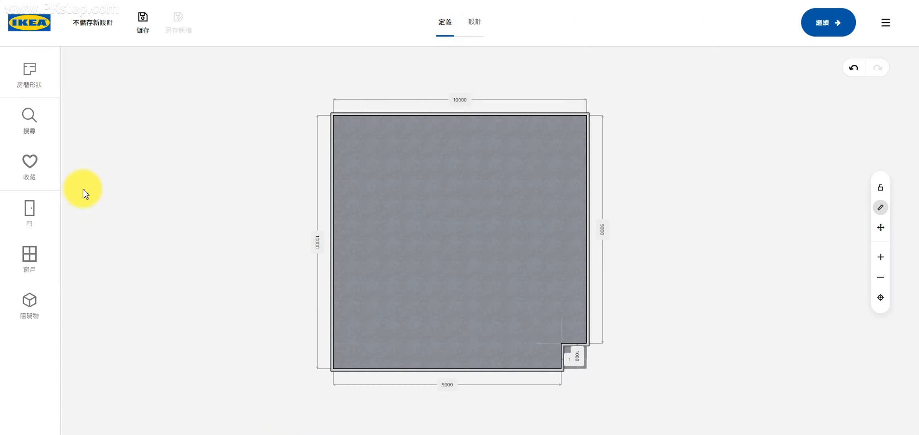
# - Place a sliding door (滑門) in the middle of the upper wall of the floor plan
pyautogui.click(881, 258)
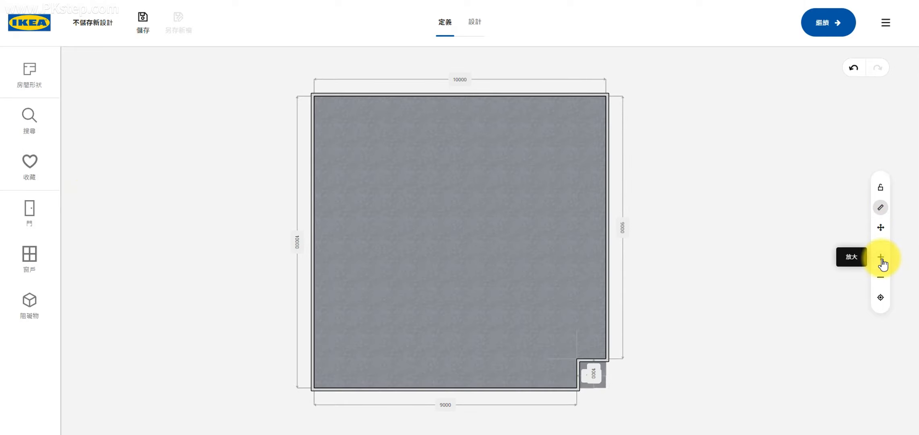
pyautogui.click(880, 282)
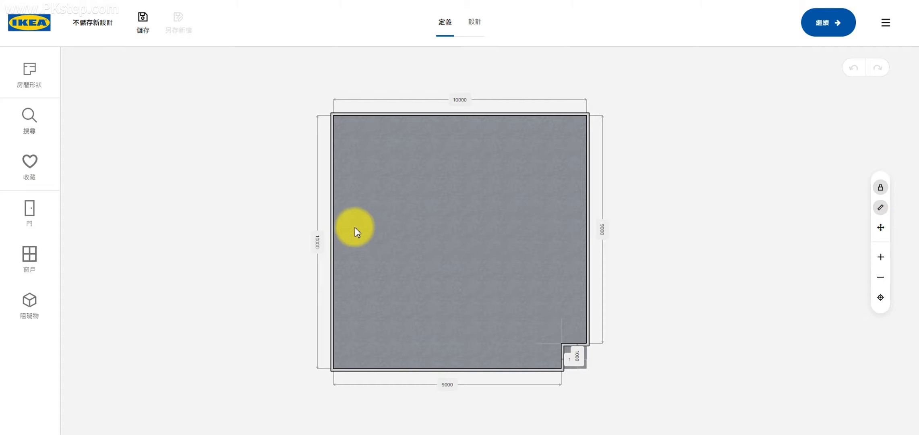
pyautogui.click(30, 210)
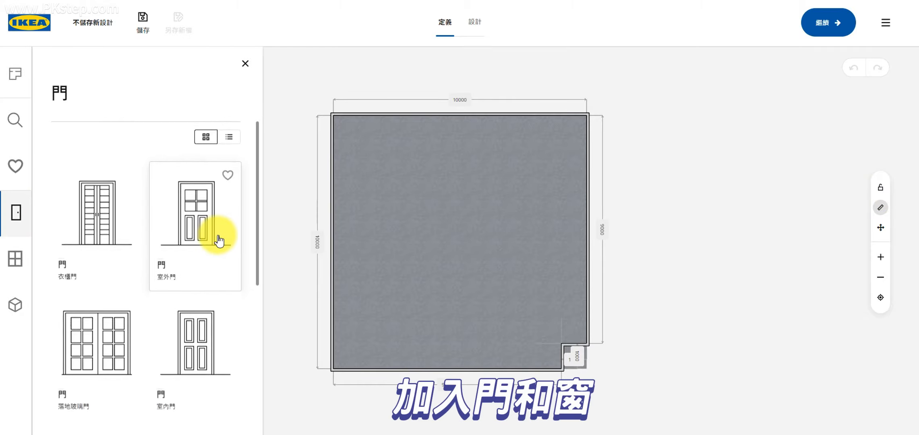
pyautogui.scroll(-6, 178, 266)
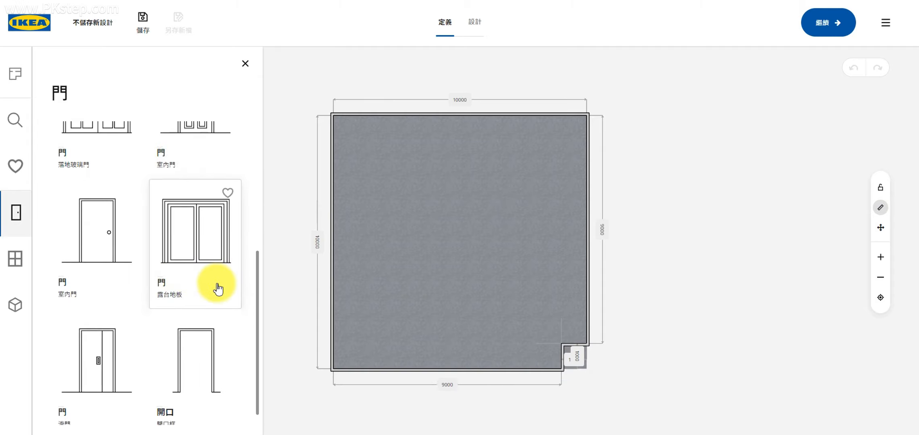
pyautogui.scroll(3, 213, 292)
pyautogui.scroll(3, 214, 294)
pyautogui.scroll(-6, 213, 293)
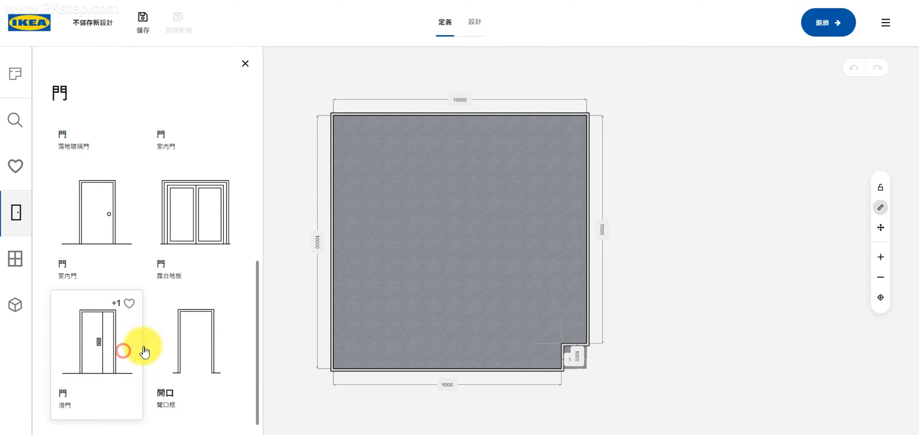
pyautogui.moveTo(143, 347); pyautogui.dragTo(365, 237)
pyautogui.moveTo(476, 124); pyautogui.dragTo(461, 114)
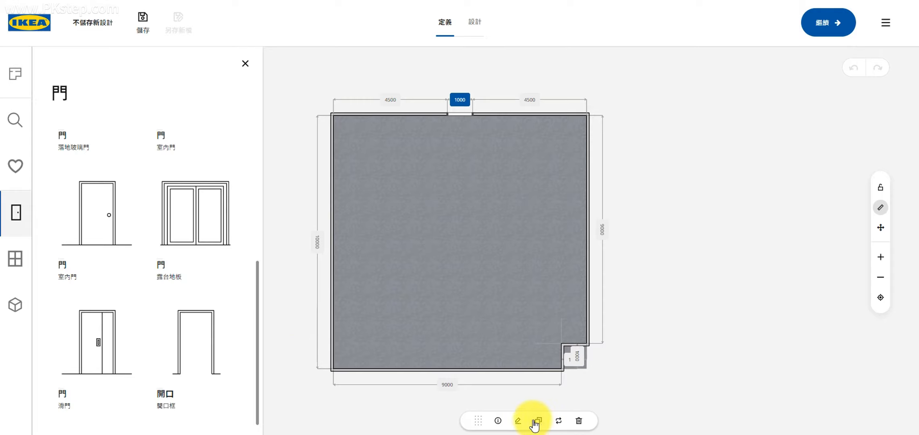
# - Apply the glossy medium-brown wood-grain finish (光亮) to the sliding door's panel
pyautogui.click(519, 421)
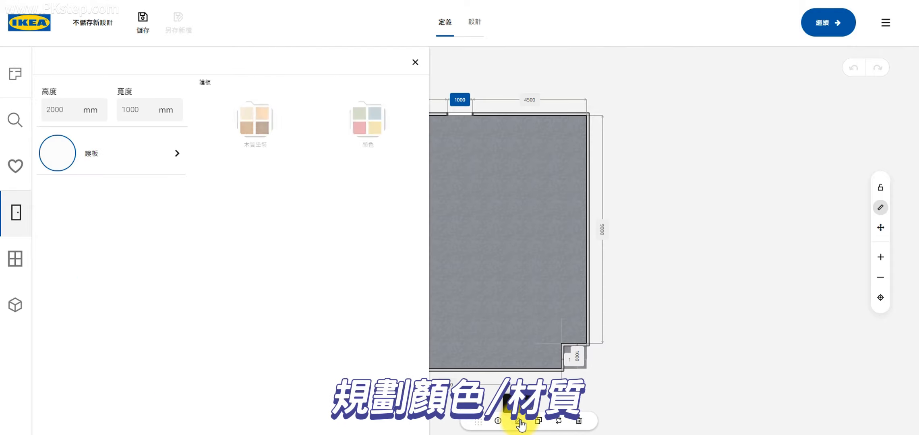
pyautogui.click(257, 128)
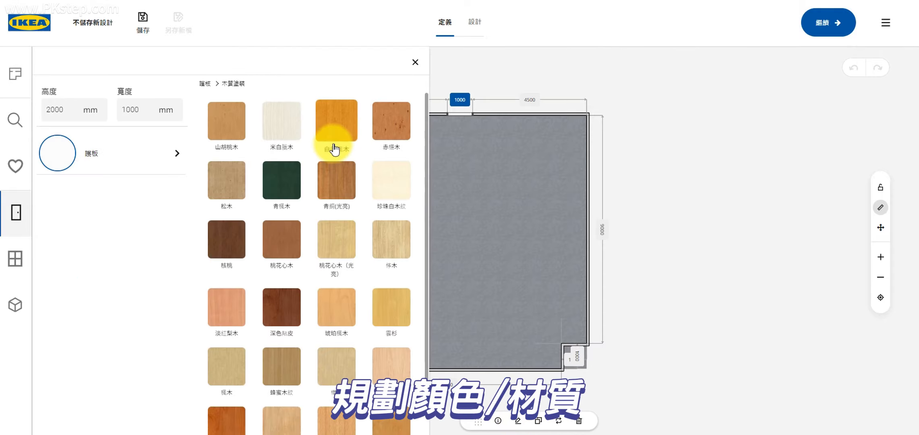
pyautogui.click(344, 192)
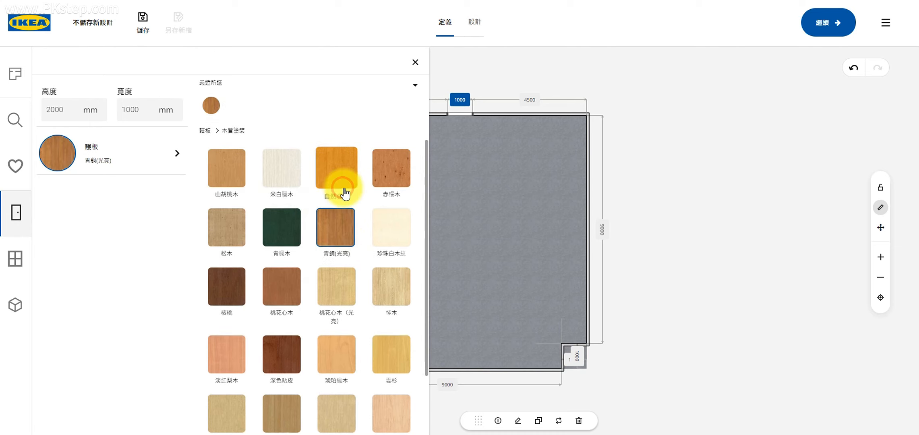
pyautogui.scroll(-2, 387, 342)
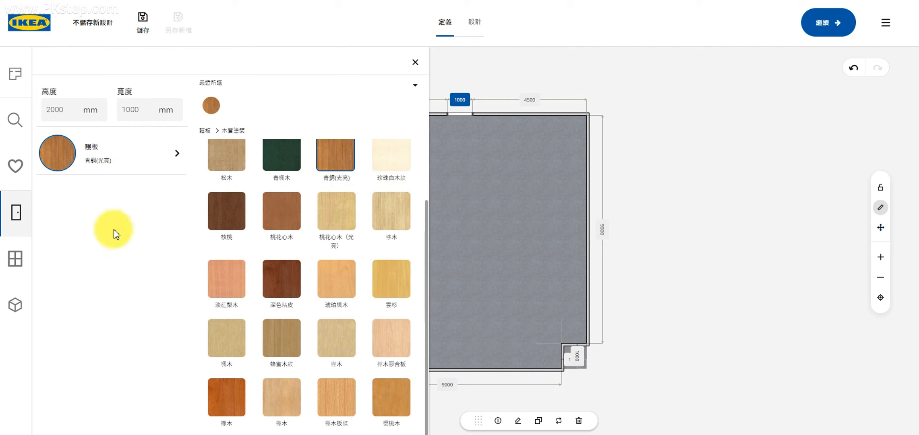
pyautogui.click(415, 63)
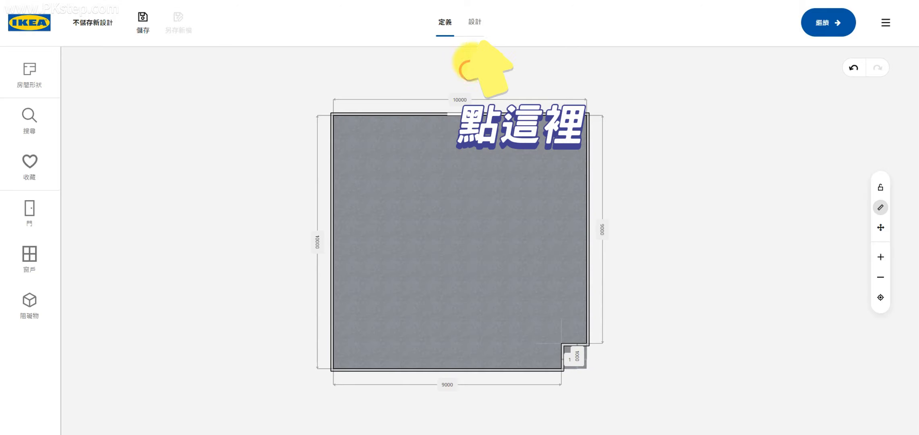
# - Switch the project to the design stage (設計) and inspect the room and its door in 3D
pyautogui.click(474, 28)
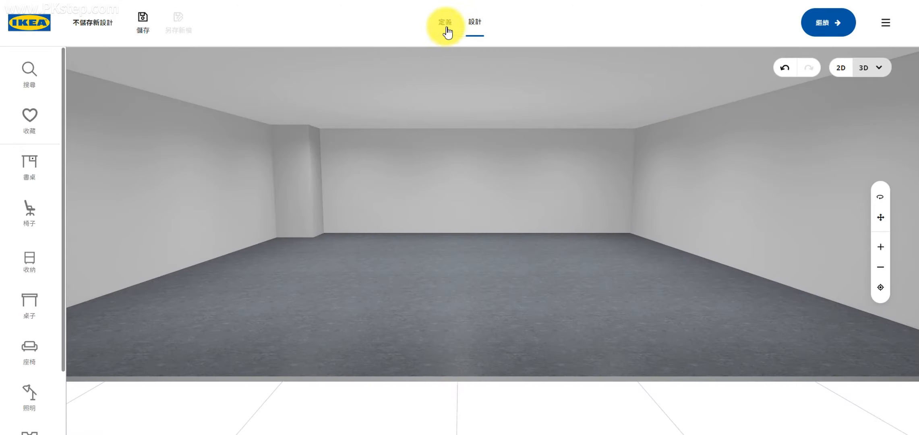
pyautogui.moveTo(763, 159); pyautogui.dragTo(435, 156)
pyautogui.moveTo(465, 154); pyautogui.dragTo(322, 190)
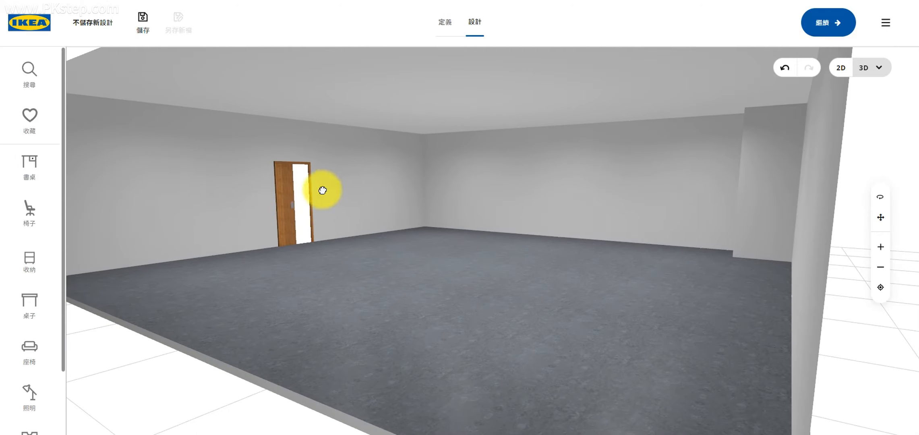
pyautogui.moveTo(297, 215); pyautogui.dragTo(254, 220)
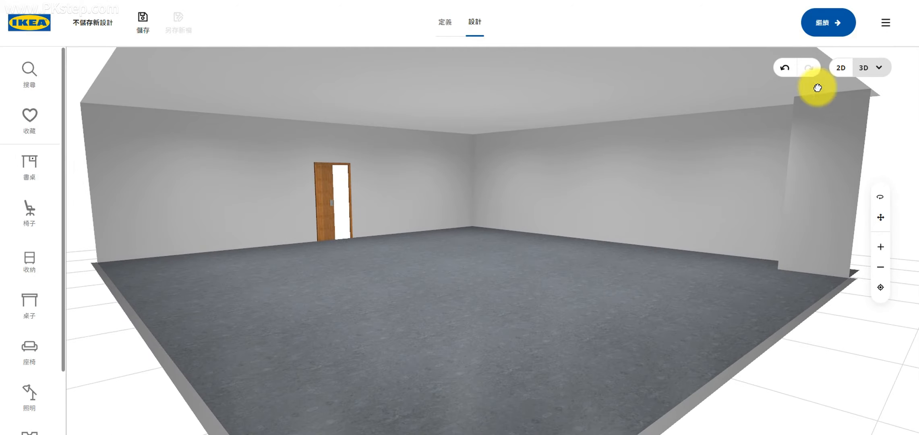
pyautogui.click(864, 68)
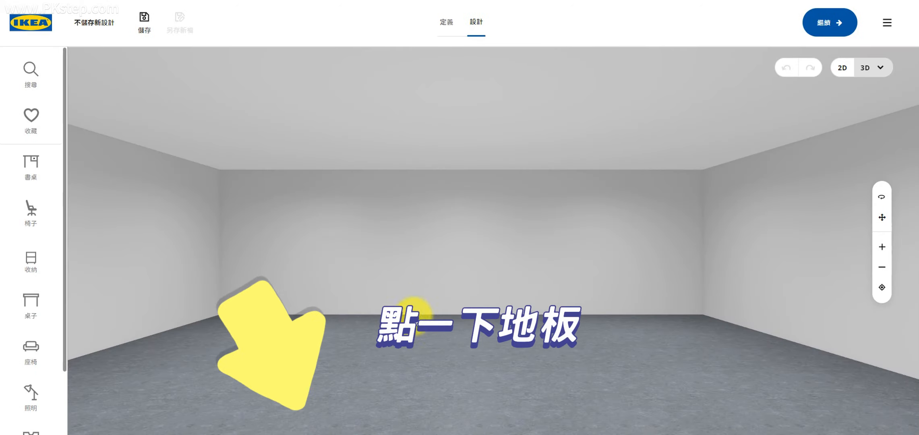
# - Change the floor covering to the maze-pattern carpet (迷宮)
pyautogui.click(406, 354)
pyautogui.click(496, 421)
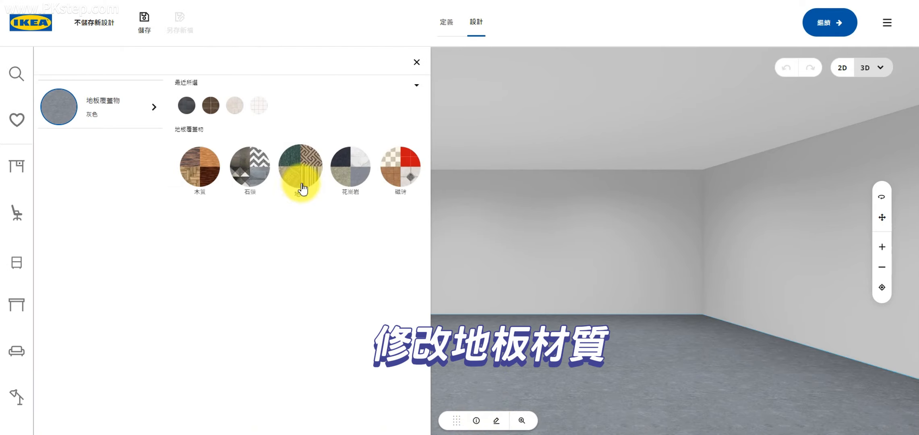
pyautogui.click(303, 188)
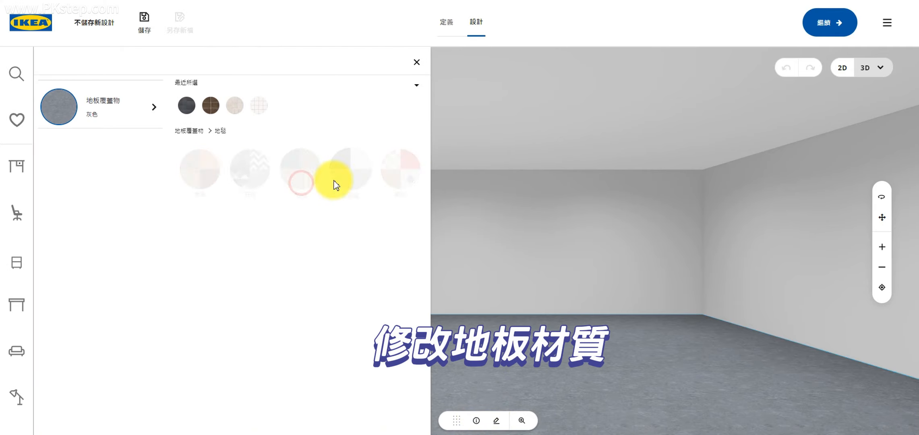
pyautogui.click(306, 165)
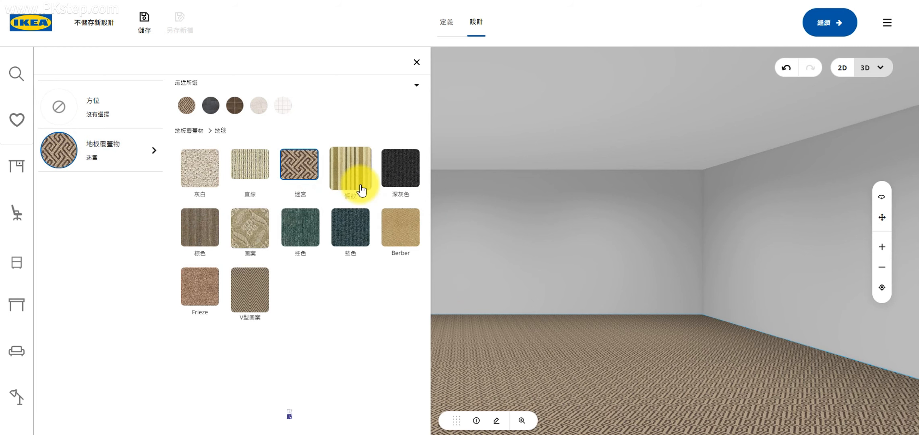
# - Turn on wall panelling (採用) for the back wall
pyautogui.click(498, 236)
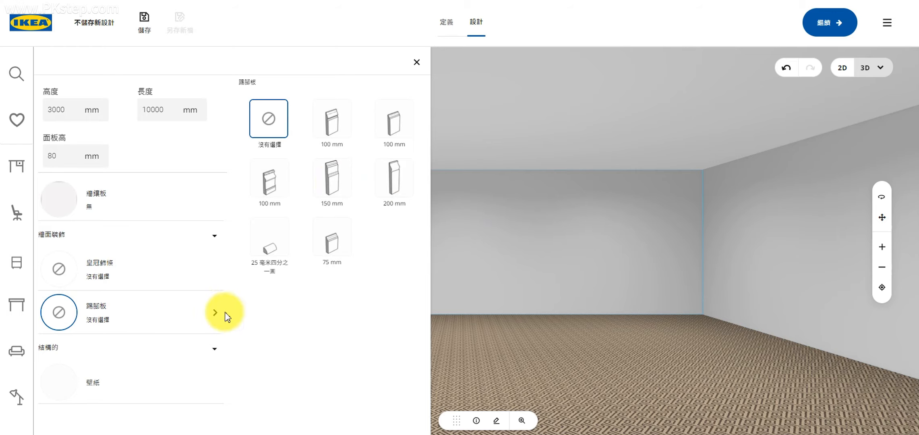
pyautogui.click(114, 205)
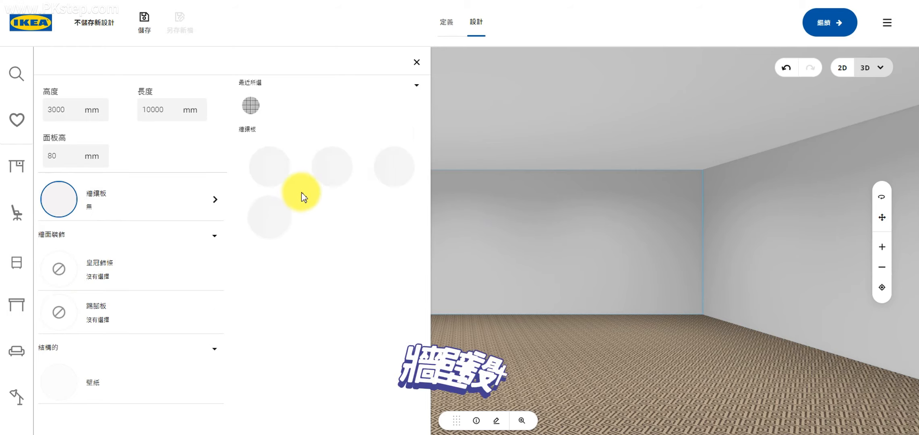
pyautogui.moveTo(467, 211); pyautogui.dragTo(399, 219)
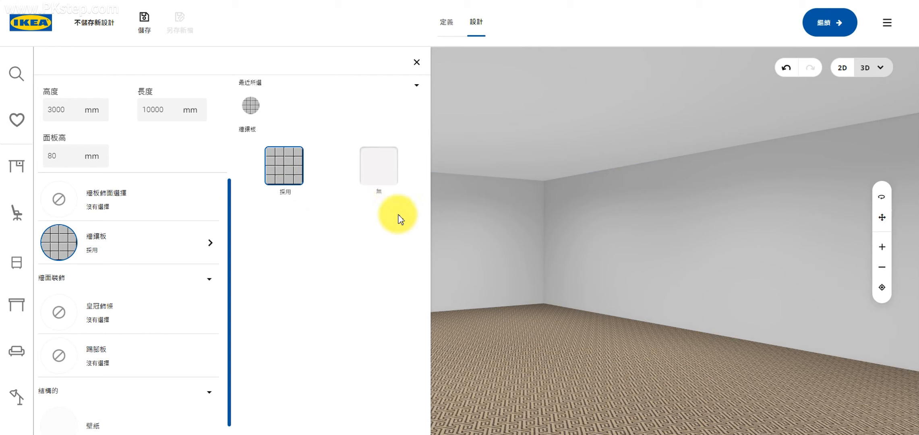
# - Change the ceiling (天花板) colour to the beige swatch in the green (綠色) colour group
pyautogui.click(553, 107)
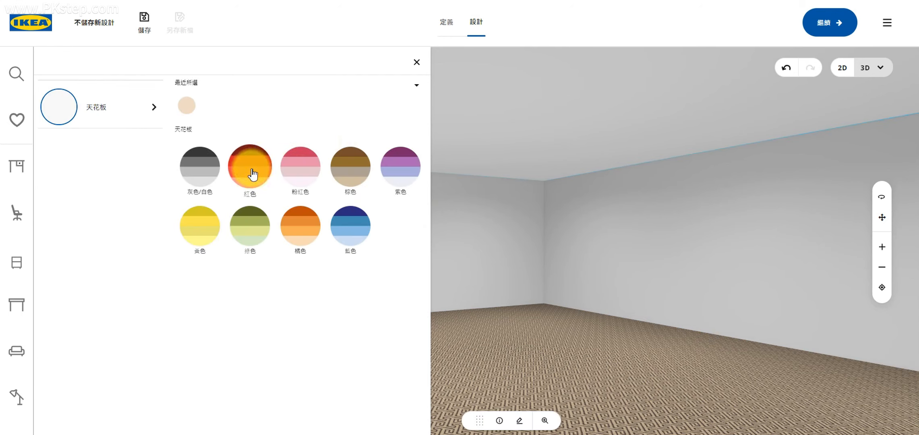
pyautogui.click(254, 219)
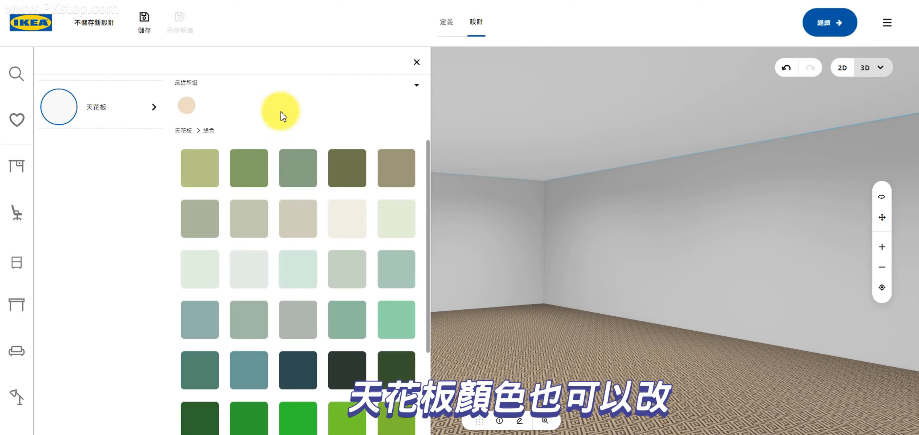
pyautogui.click(302, 228)
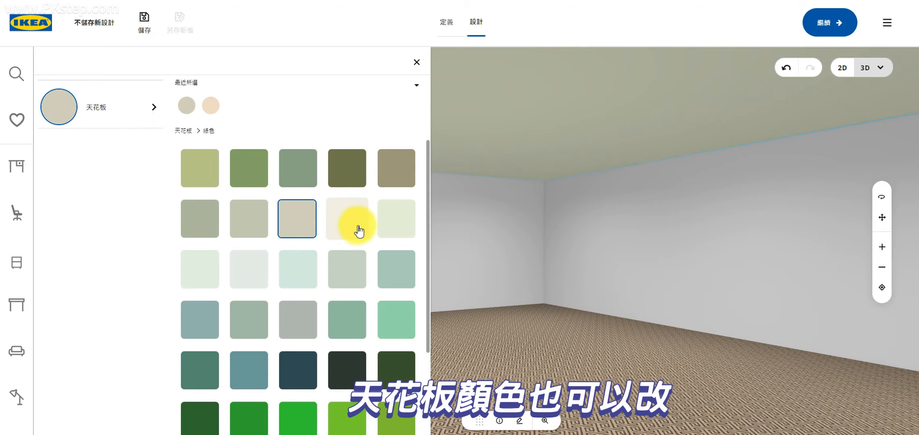
pyautogui.moveTo(516, 232); pyautogui.dragTo(478, 213)
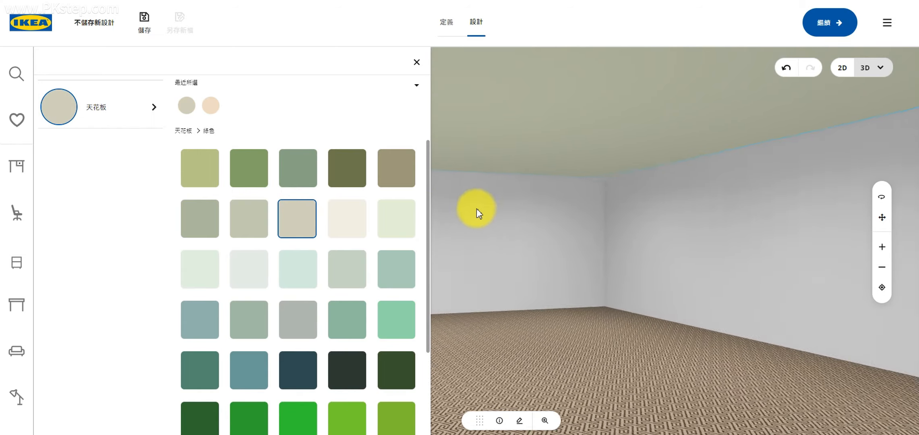
# - Add the 70 mm stepped crown moulding (皇冠飾條) to the unpanelled wall facing the view
pyautogui.click(472, 230)
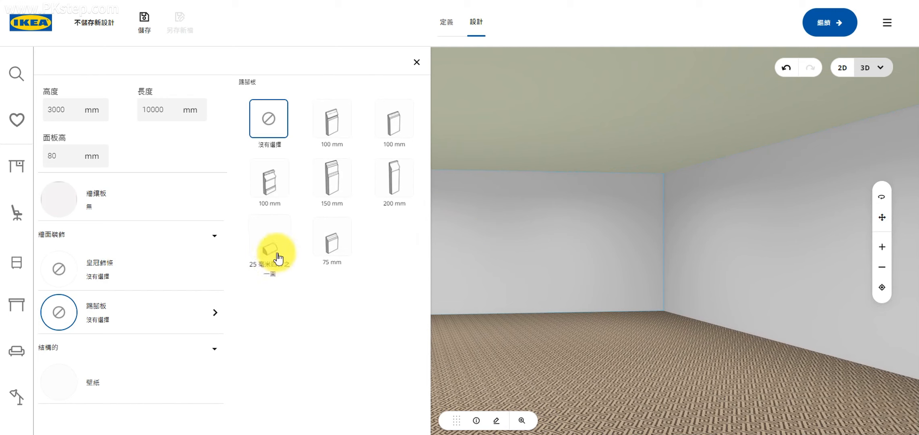
pyautogui.click(159, 282)
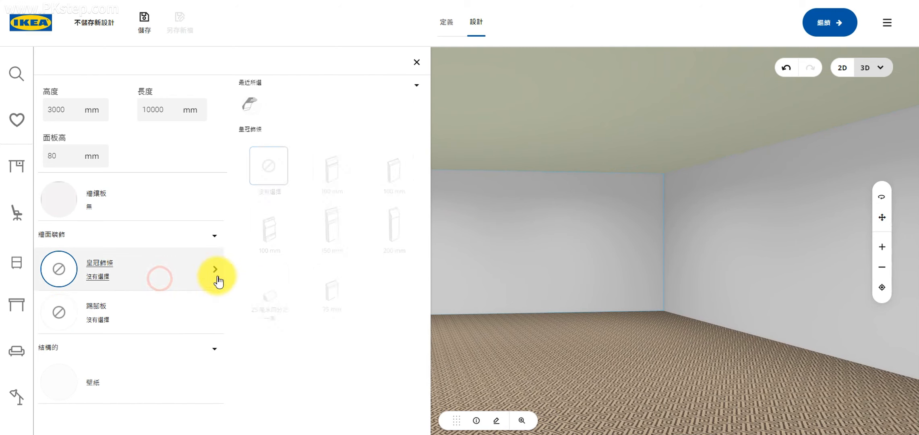
pyautogui.click(325, 228)
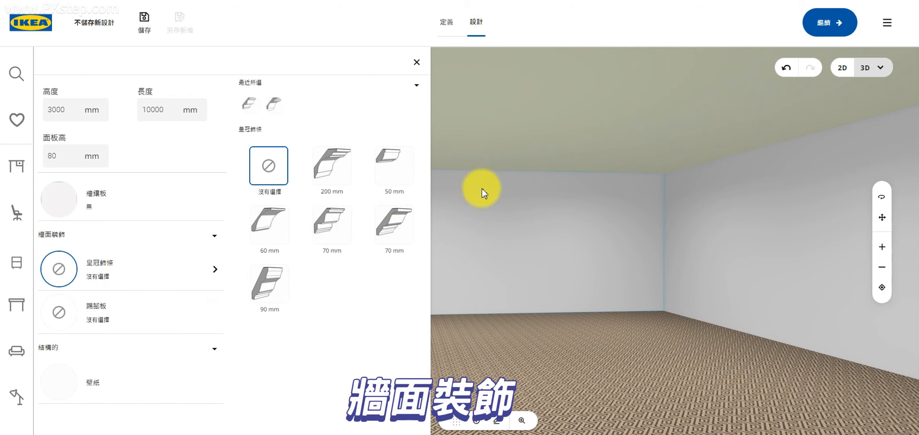
pyautogui.moveTo(486, 189)
pyautogui.mouseDown()
pyautogui.moveTo(560, 190)
pyautogui.moveTo(503, 189)
pyautogui.mouseUp()
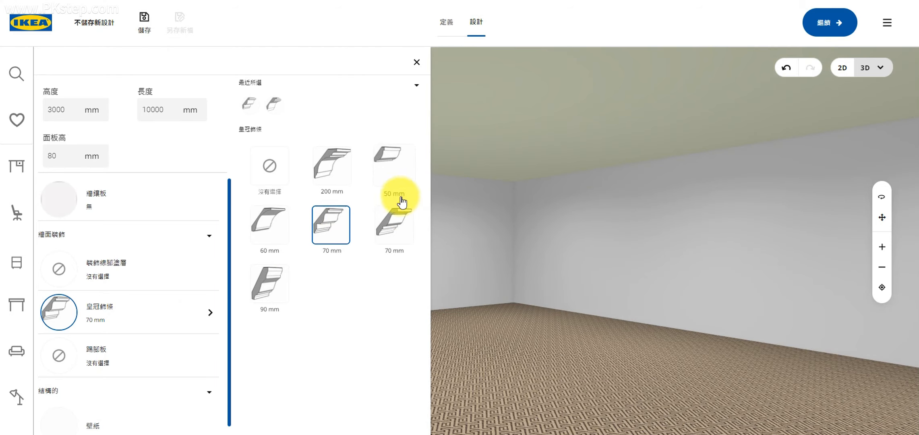
# - Fit the same wall with the 25 mm quarter-round skirting board (25 毫米四分之一圓) and inspect it in 3D
pyautogui.click(140, 356)
pyautogui.click(285, 247)
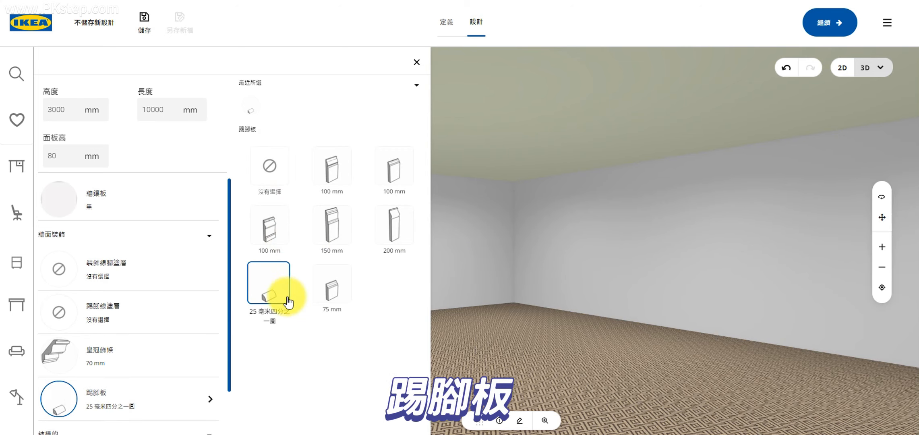
pyautogui.click(268, 294)
pyautogui.moveTo(517, 283); pyautogui.dragTo(796, 285)
pyautogui.moveTo(721, 275); pyautogui.dragTo(778, 273)
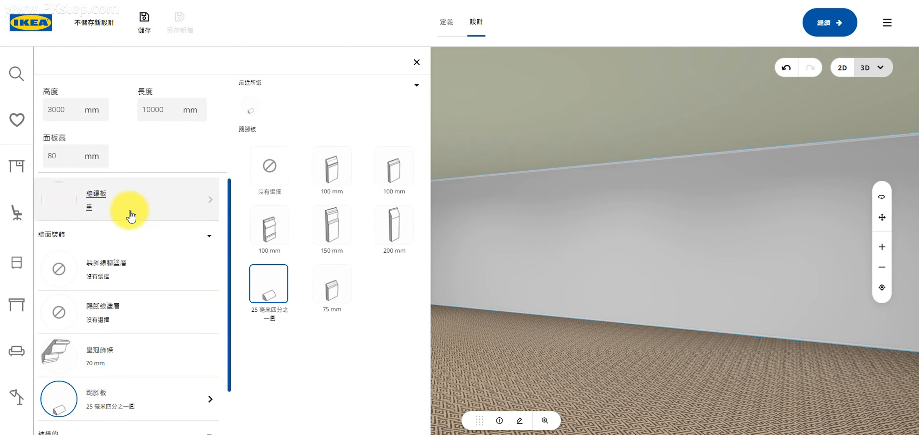
# - Set the wall's wallpaper (壁紙) to a pale lilac from the purple (紫色) colour group
pyautogui.scroll(-2, 157, 319)
pyautogui.click(129, 409)
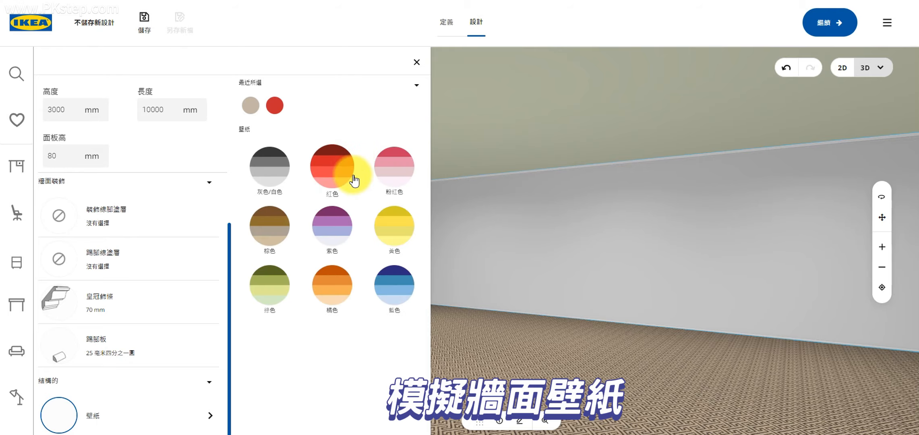
pyautogui.click(350, 215)
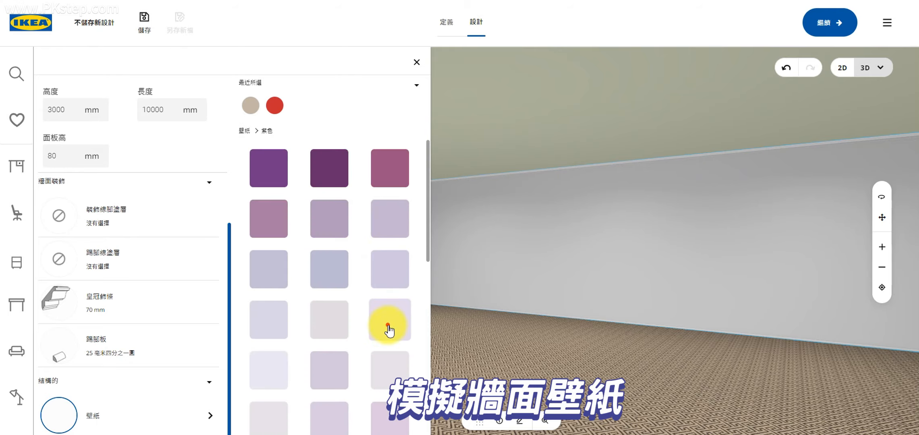
pyautogui.click(388, 330)
pyautogui.moveTo(727, 250); pyautogui.dragTo(757, 252)
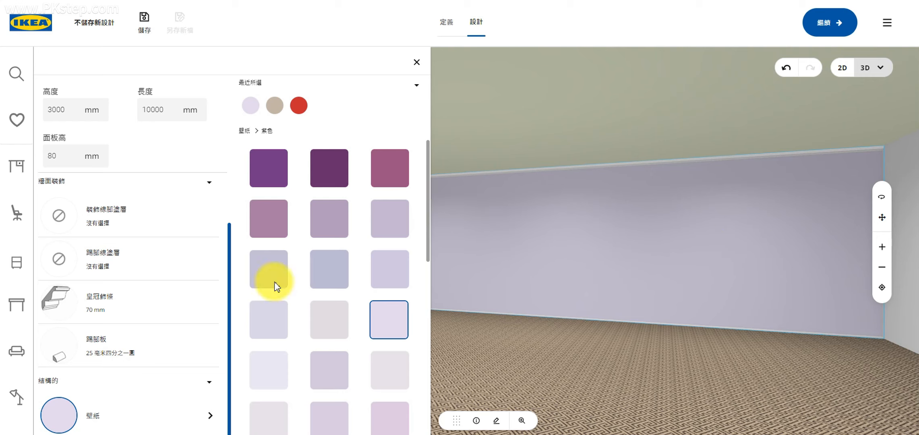
pyautogui.click(18, 212)
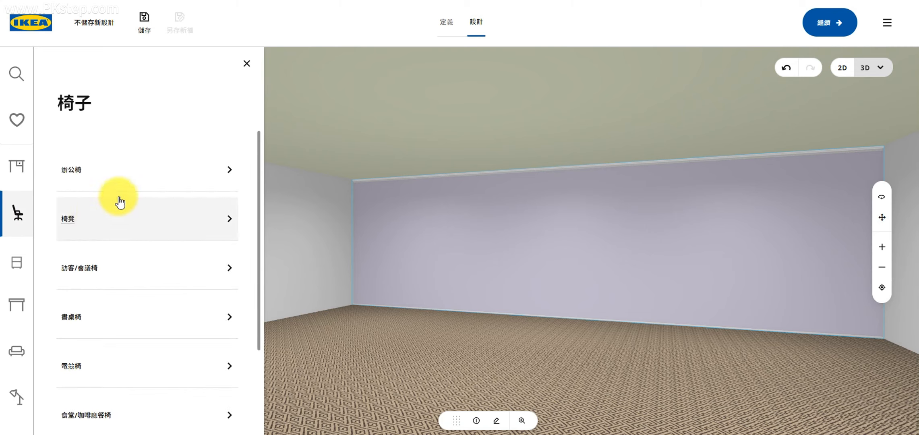
pyautogui.click(141, 181)
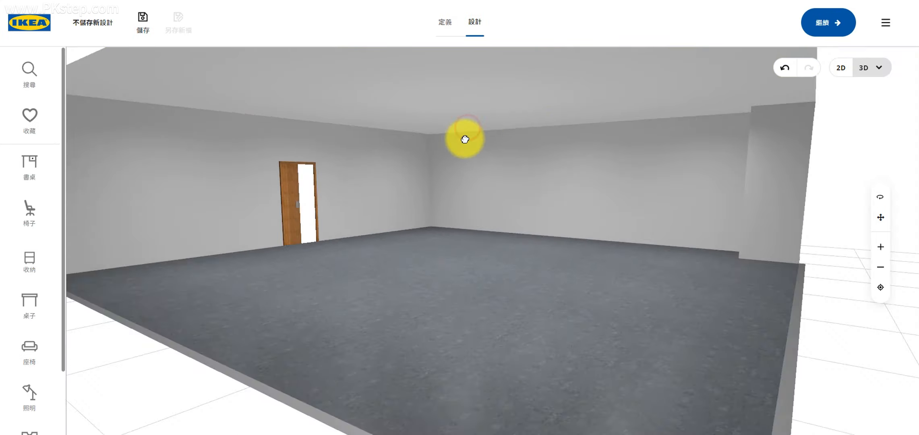
pyautogui.moveTo(465, 139); pyautogui.dragTo(383, 154)
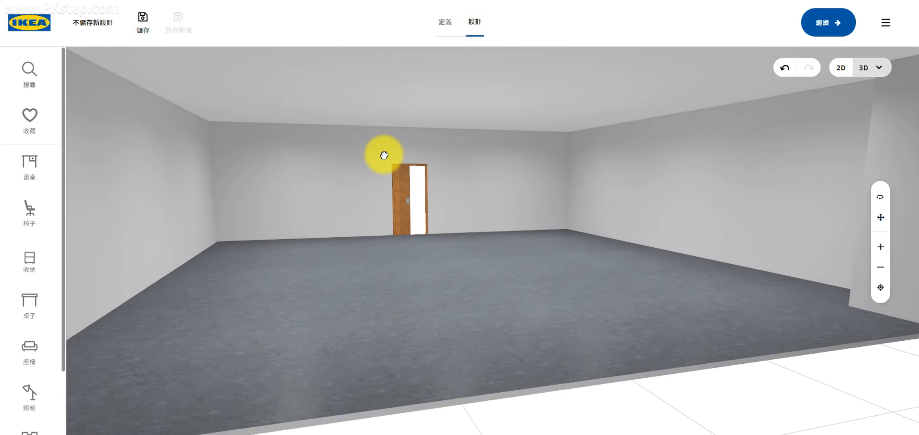
# - Add two BEKANT left-hand corner electric sit-stand desks, 160x110 cm, from the office sit-stand desk category (辦公升降桌) to the room
pyautogui.click(36, 181)
pyautogui.click(92, 207)
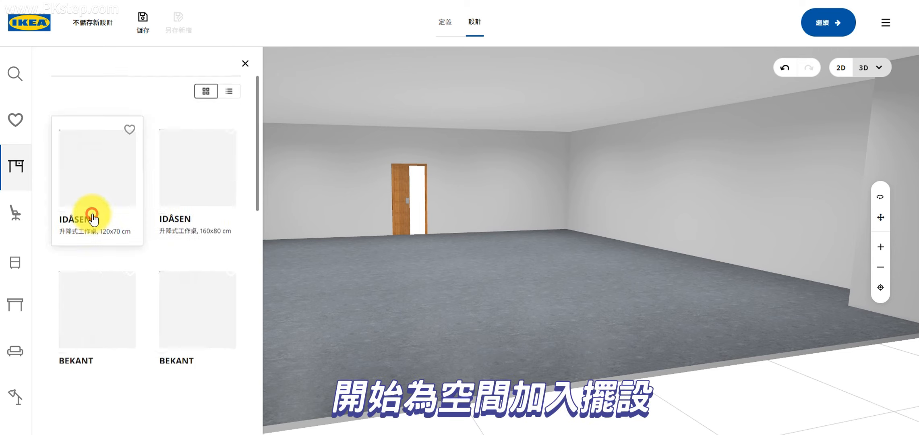
pyautogui.scroll(-1, 123, 300)
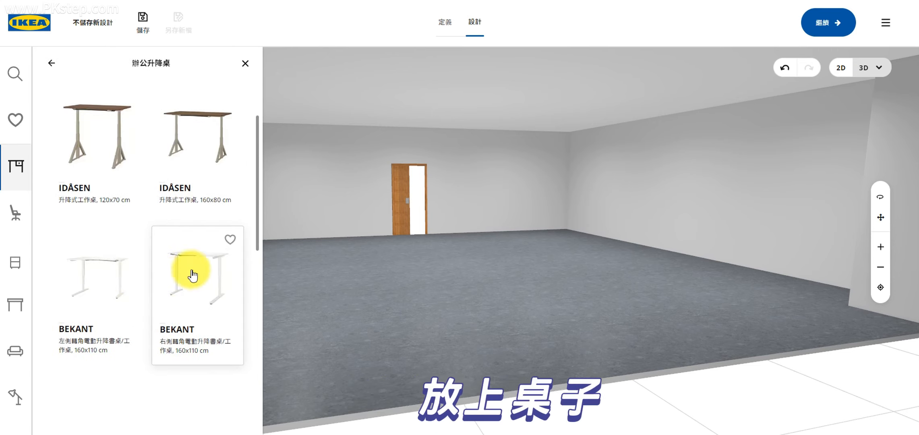
pyautogui.moveTo(335, 238); pyautogui.dragTo(347, 257)
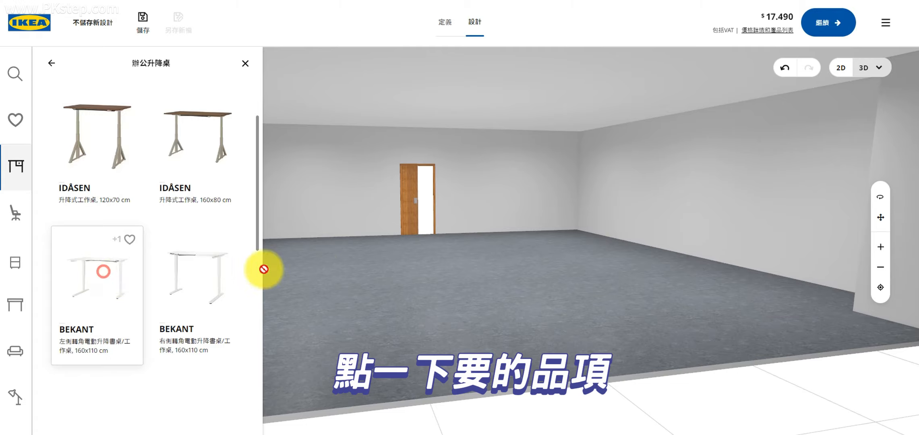
pyautogui.moveTo(264, 269); pyautogui.dragTo(339, 266)
pyautogui.click(116, 294)
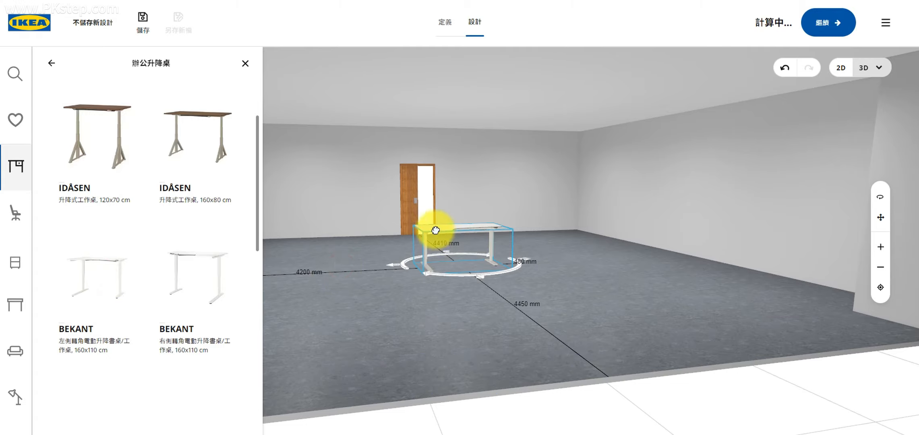
# - Place a third BEKANT corner desk near the side wall, about 2220 mm from the nearest desk
pyautogui.moveTo(433, 228); pyautogui.dragTo(620, 225)
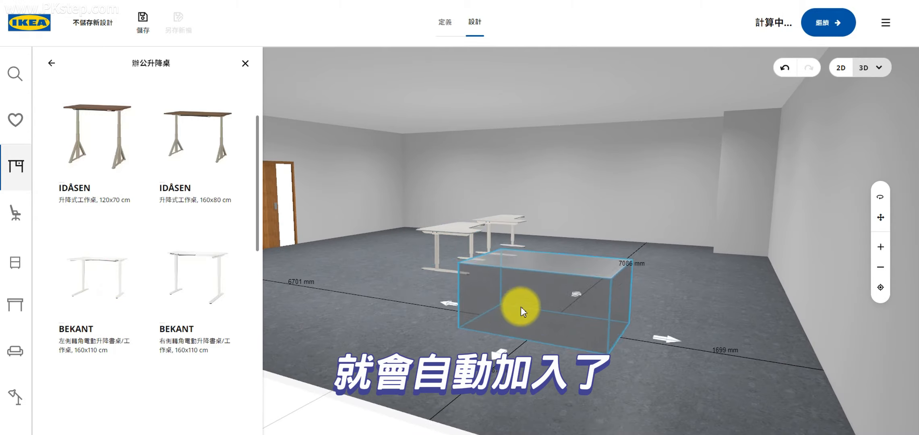
pyautogui.moveTo(521, 312); pyautogui.dragTo(671, 292)
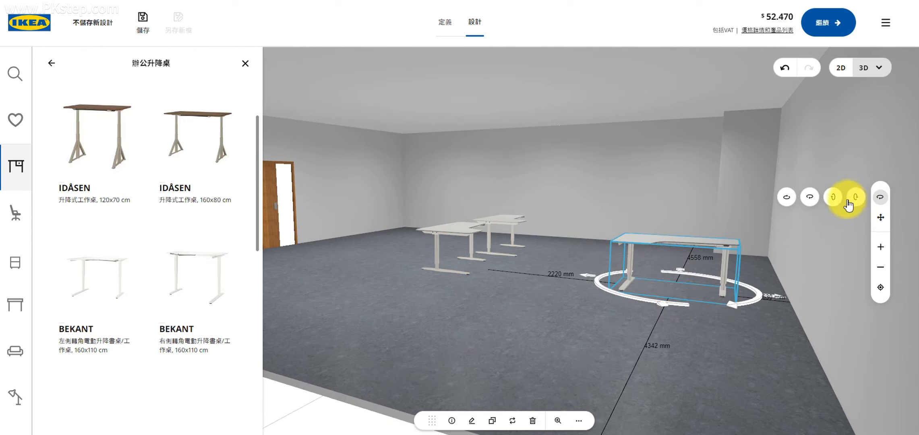
pyautogui.click(812, 199)
pyautogui.click(811, 199)
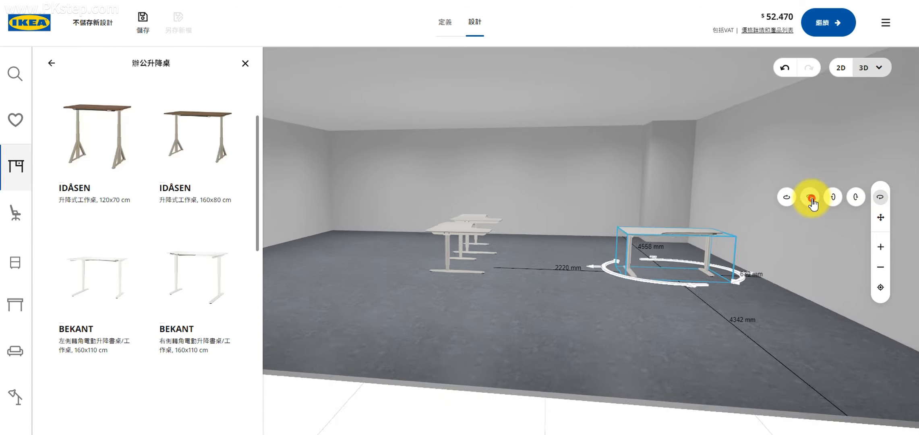
pyautogui.click(811, 199)
# - Move the nearer of the two adjacent desks toward the room's front edge to space them apart
pyautogui.click(564, 289)
pyautogui.click(460, 230)
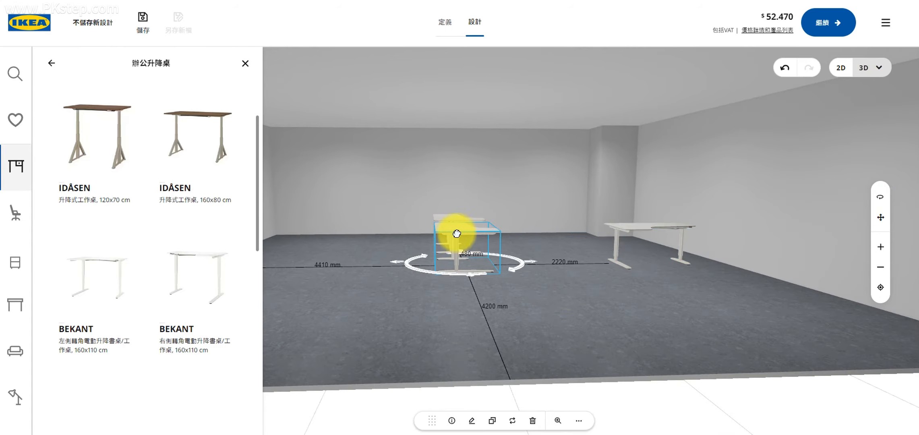
pyautogui.moveTo(459, 230); pyautogui.dragTo(484, 323)
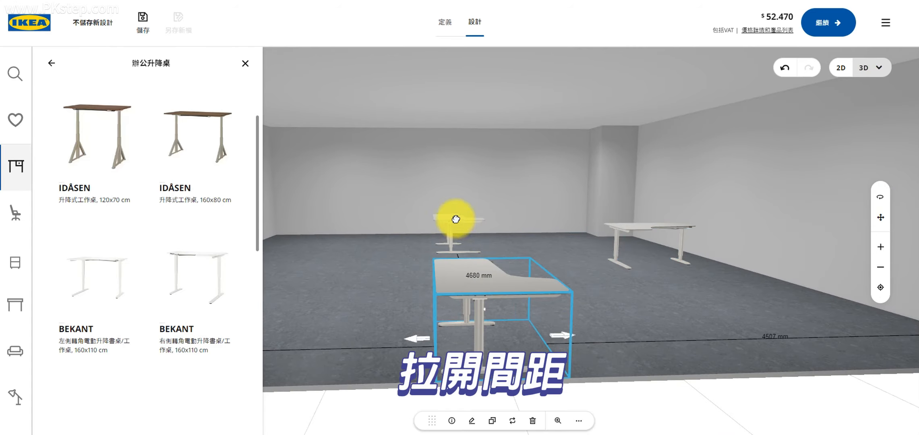
# - Select the desk near the side wall and examine its extra options and its placement from above
pyautogui.click(631, 232)
pyautogui.click(627, 230)
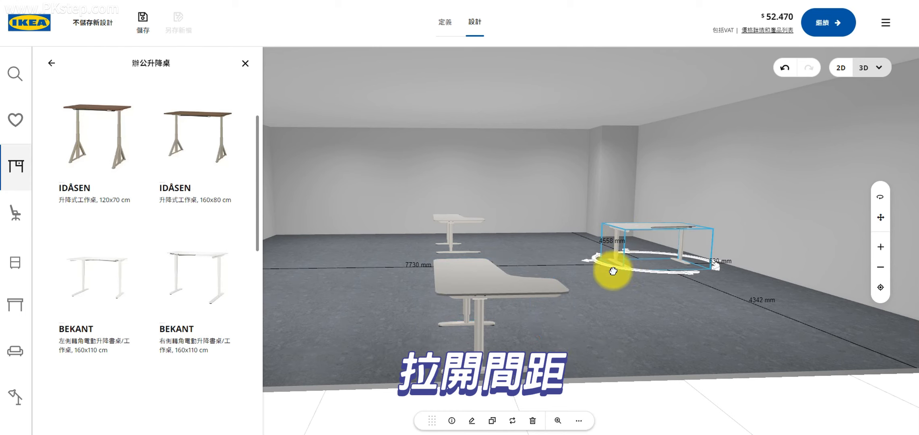
pyautogui.moveTo(631, 264); pyautogui.dragTo(633, 282)
pyautogui.moveTo(631, 281); pyautogui.dragTo(628, 305)
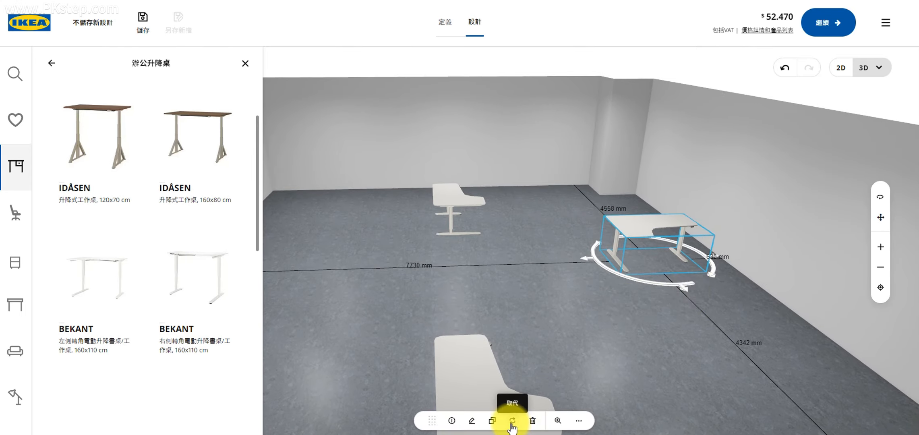
pyautogui.click(579, 421)
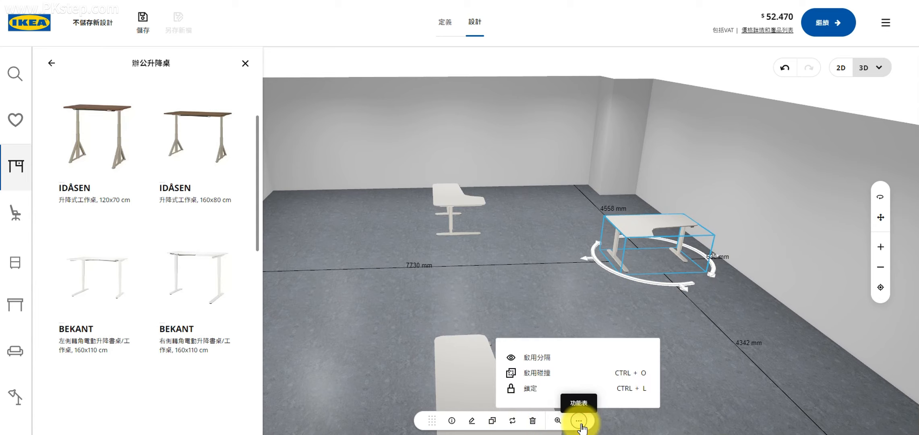
pyautogui.click(579, 421)
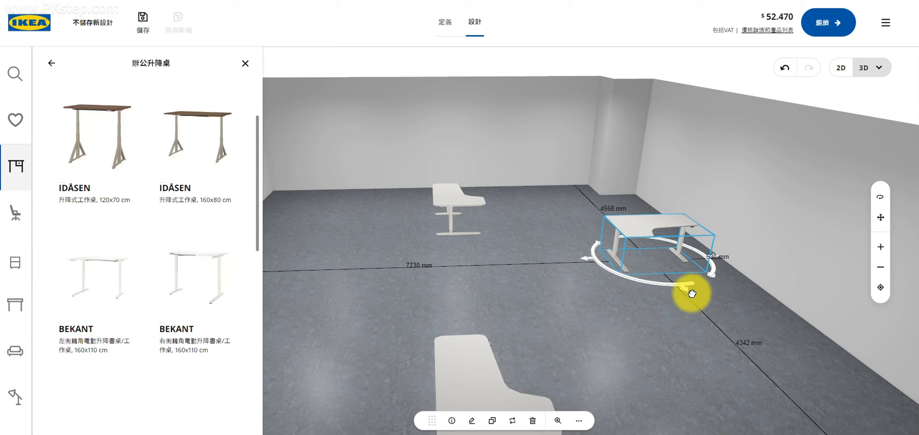
pyautogui.moveTo(690, 292); pyautogui.dragTo(663, 292)
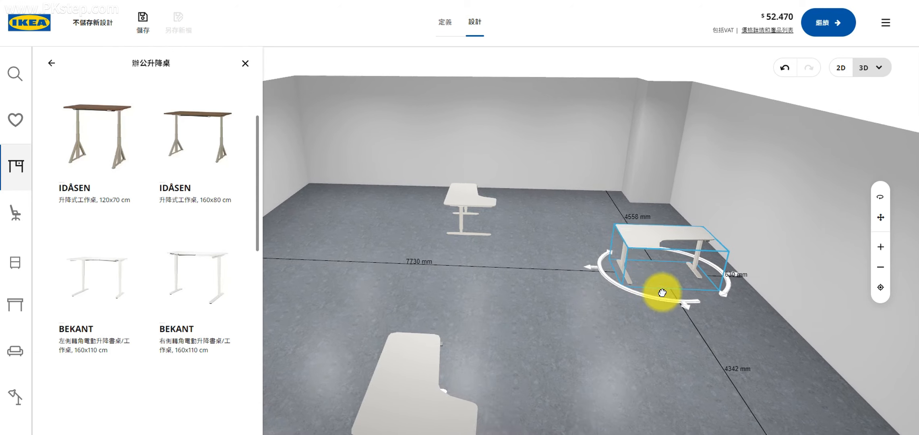
pyautogui.moveTo(615, 226); pyautogui.dragTo(643, 229)
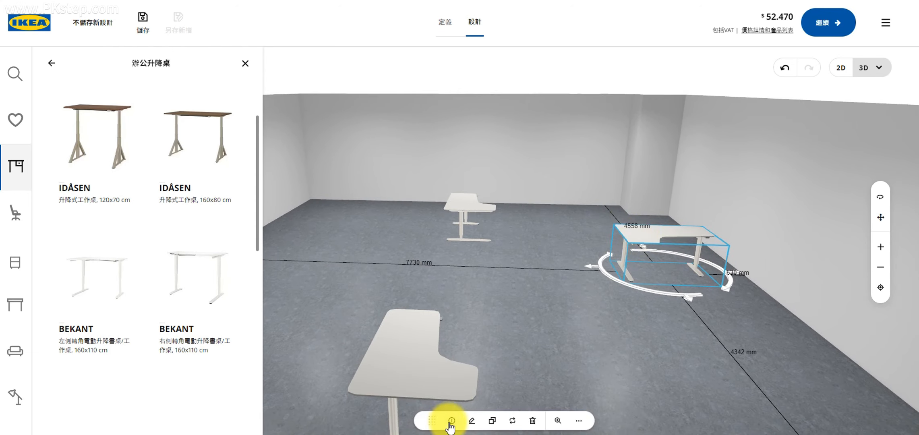
# - Try the blue linoleum tabletop (油氈 藍色) on the selected desk, and return the tabletop colour to white (白色)
pyautogui.click(470, 421)
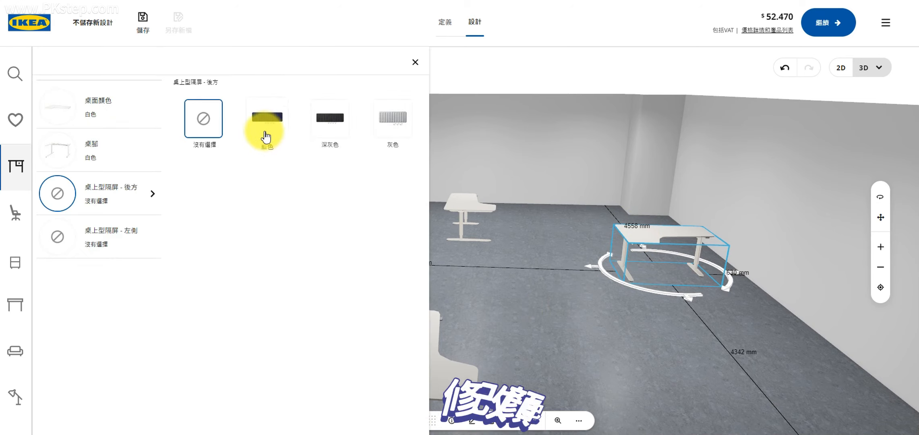
pyautogui.click(133, 113)
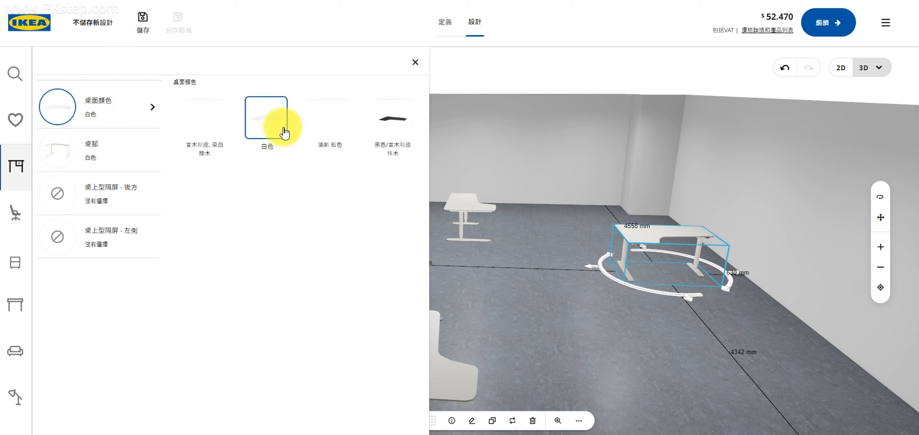
pyautogui.click(330, 170)
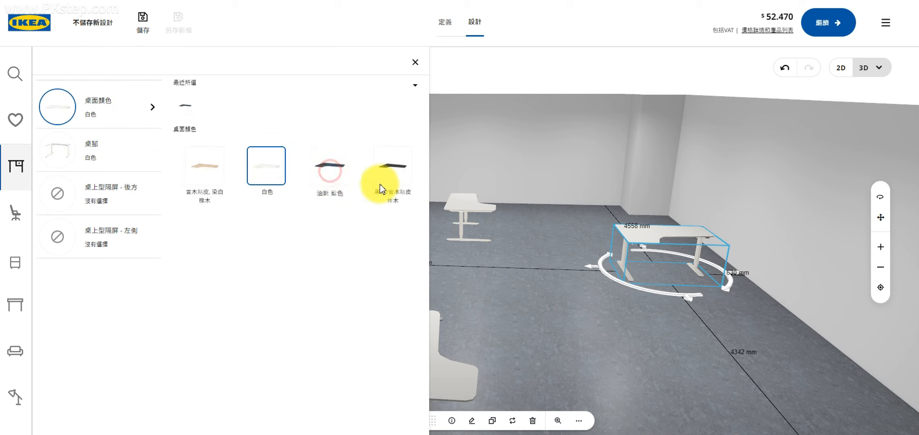
pyautogui.click(279, 175)
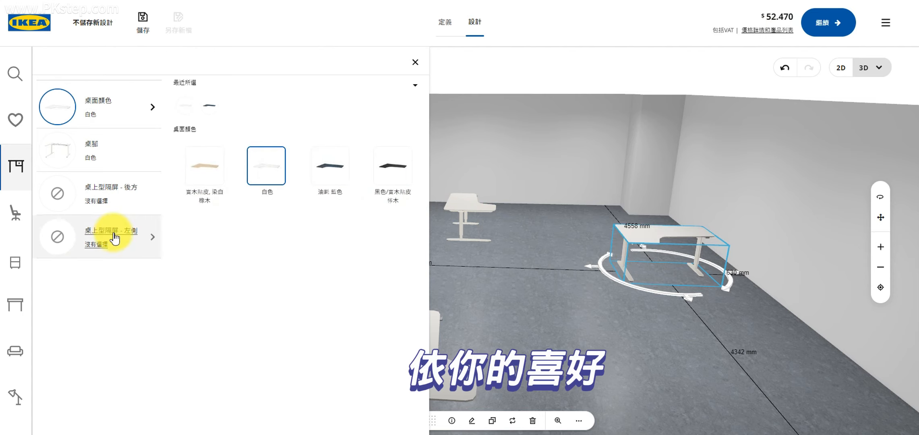
# - Examine the selected desk's leg and left-side desktop screen options, leaving the screens unselected
pyautogui.click(151, 108)
pyautogui.click(141, 155)
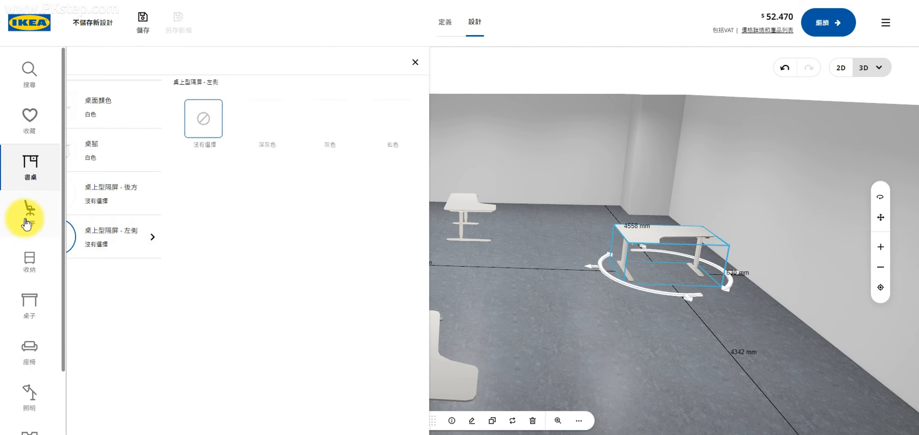
pyautogui.click(590, 304)
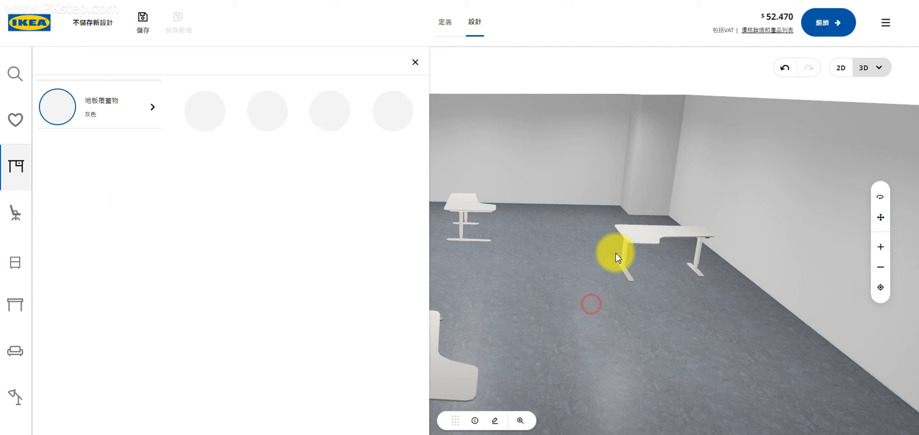
# - Rotate the desk near the side wall and move it toward the back wall, about 2230 mm from the neighbouring desk
pyautogui.click(642, 240)
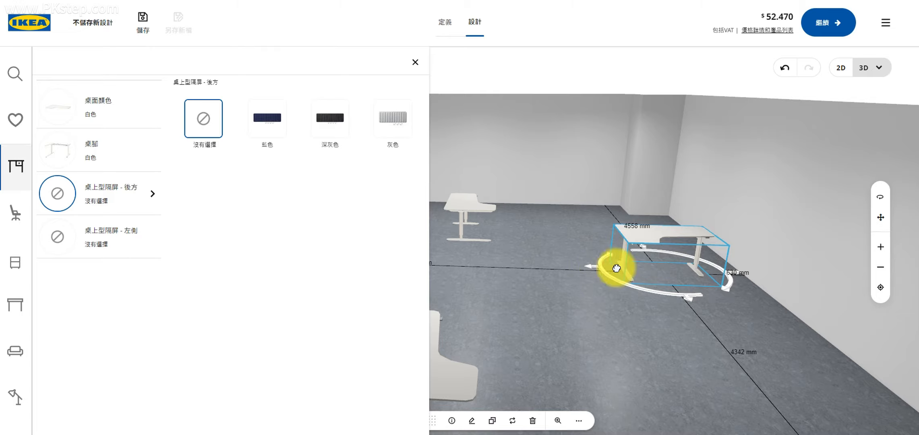
pyautogui.moveTo(616, 268); pyautogui.dragTo(636, 223)
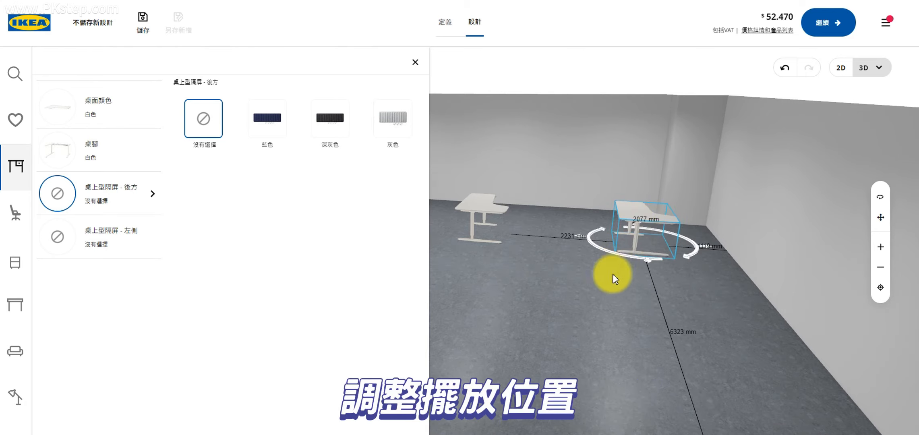
pyautogui.click(613, 280)
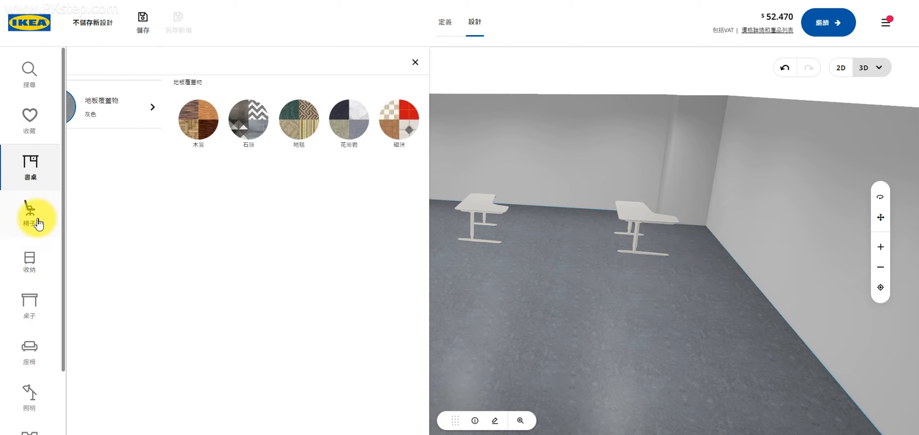
# - Browse the dining and café chairs (食堂/咖啡廳餐椅) in the chair catalogue
pyautogui.click(38, 222)
pyautogui.scroll(-2, 185, 264)
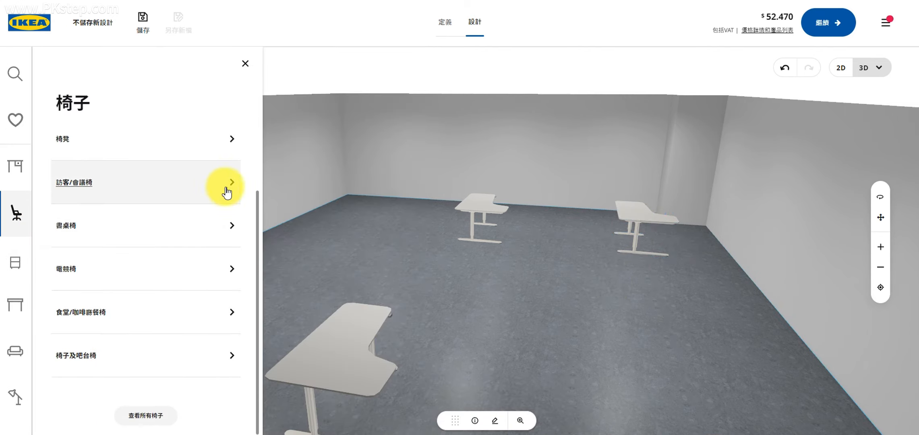
pyautogui.click(229, 313)
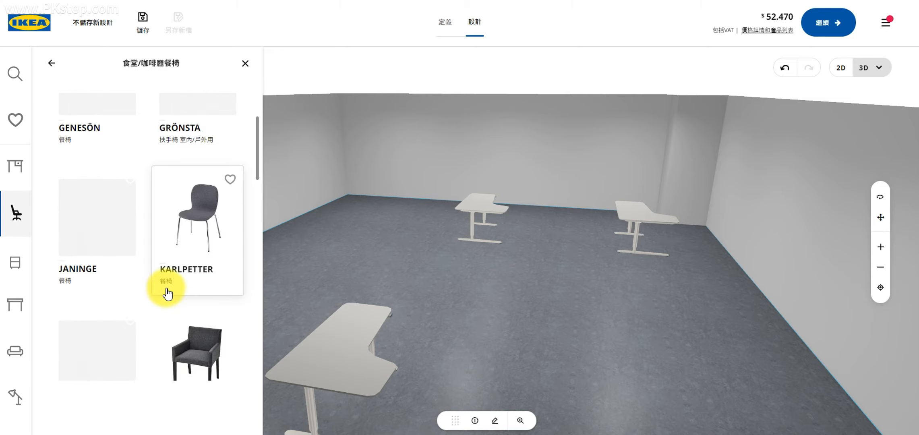
pyautogui.scroll(-10, 207, 314)
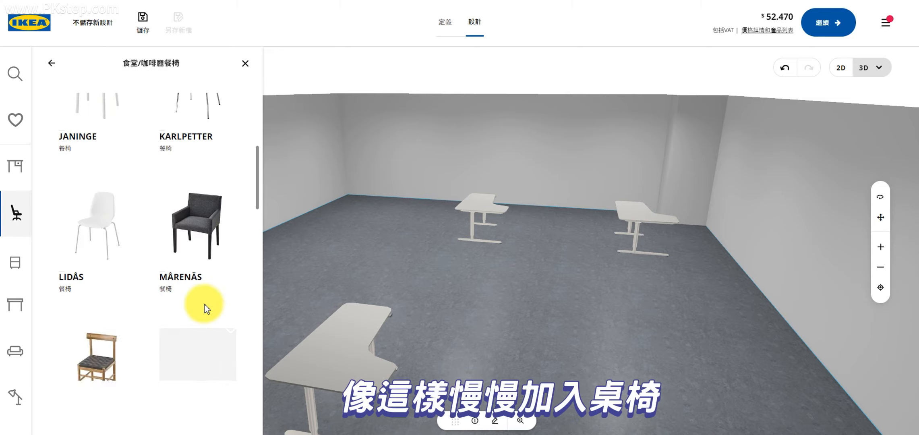
pyautogui.scroll(-10, 209, 308)
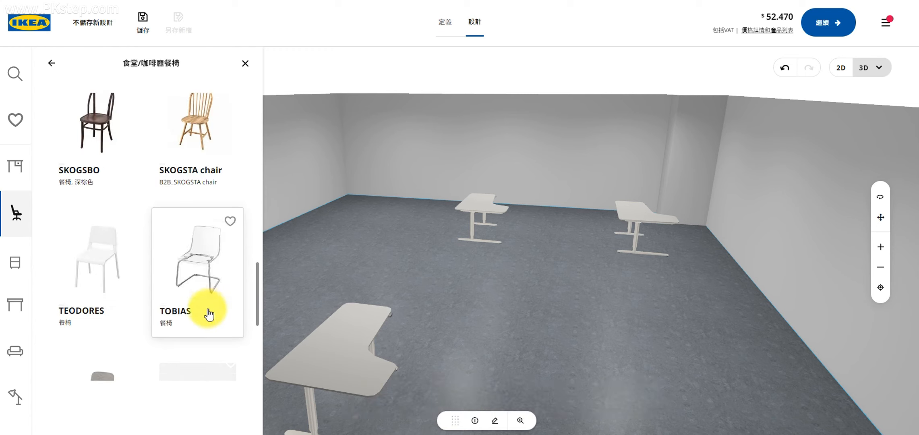
pyautogui.scroll(-3, 207, 310)
pyautogui.scroll(-3, 209, 312)
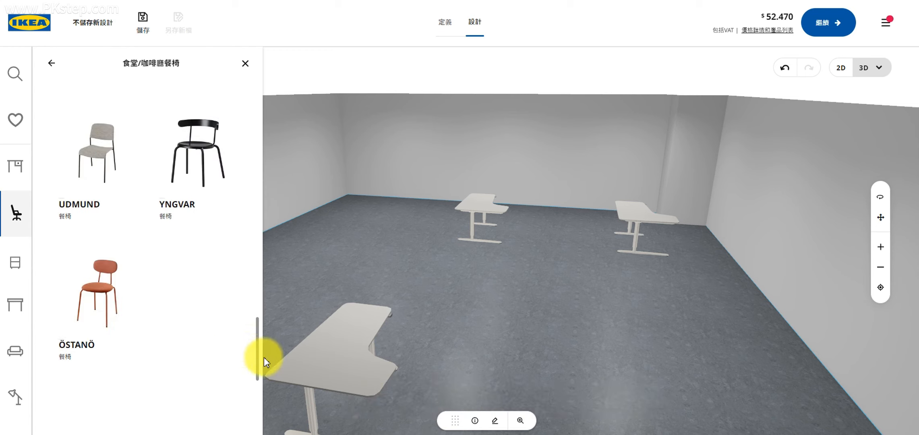
pyautogui.moveTo(26, 249)
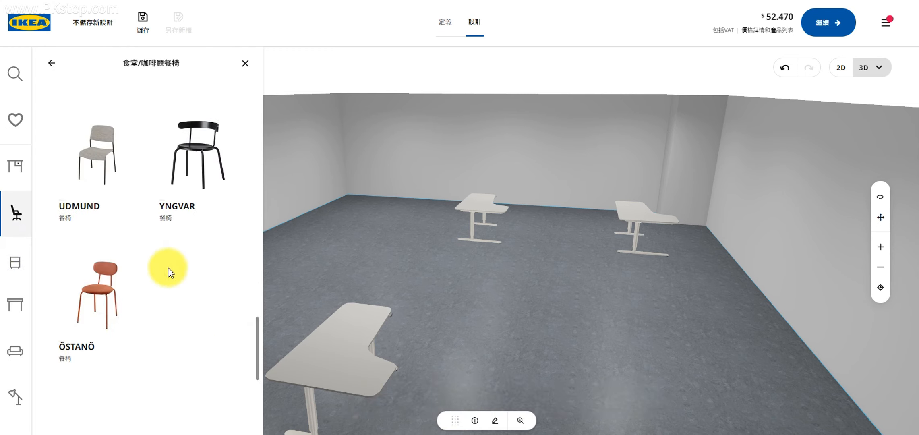
pyautogui.scroll(10, 177, 270)
pyautogui.click(55, 67)
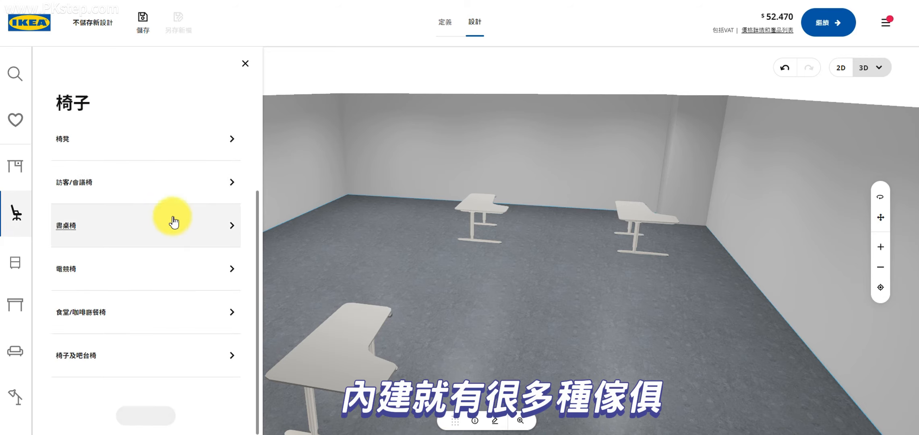
# - Add a TOSSBERG office chair from the visitor/meeting chairs (訪客/會議椅), turn it and place it at the middle rear desk
pyautogui.click(223, 197)
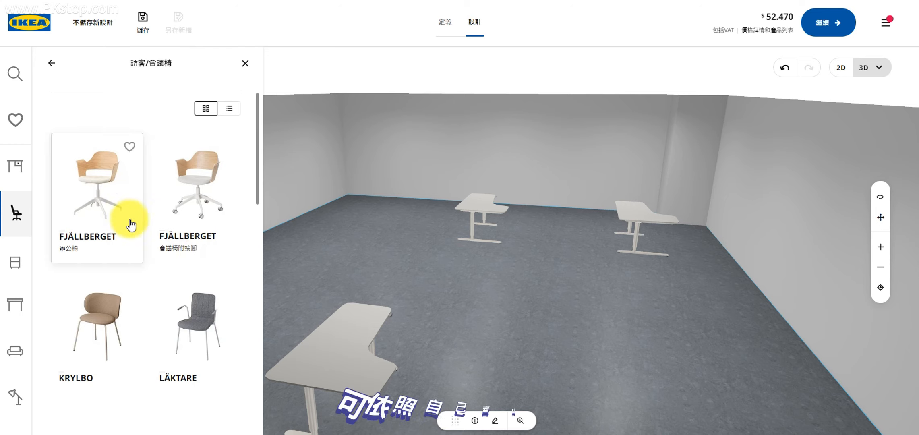
pyautogui.scroll(-8, 174, 272)
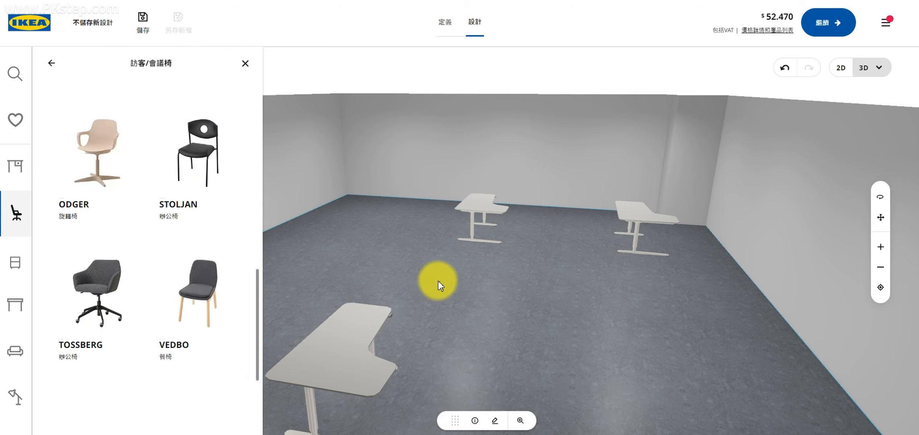
pyautogui.click(461, 279)
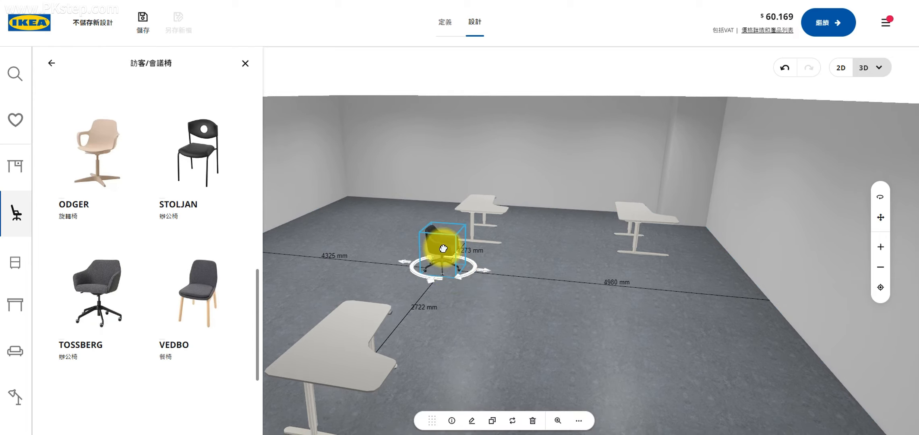
pyautogui.moveTo(443, 248); pyautogui.dragTo(598, 285)
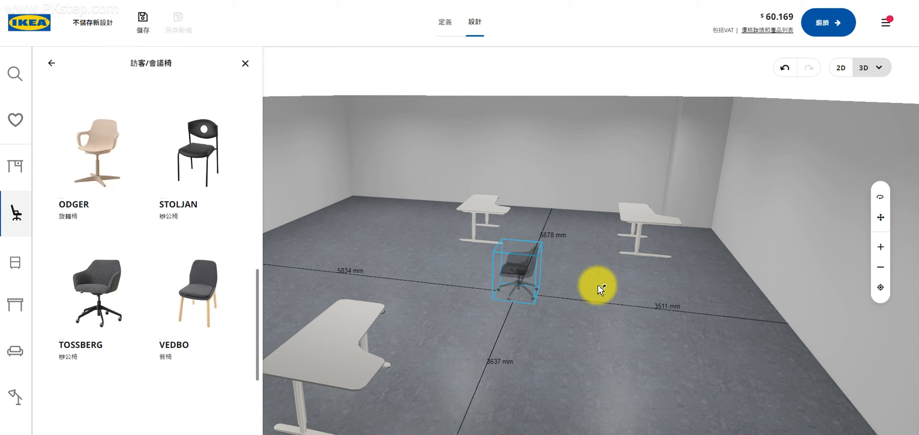
pyautogui.moveTo(517, 269); pyautogui.dragTo(519, 222)
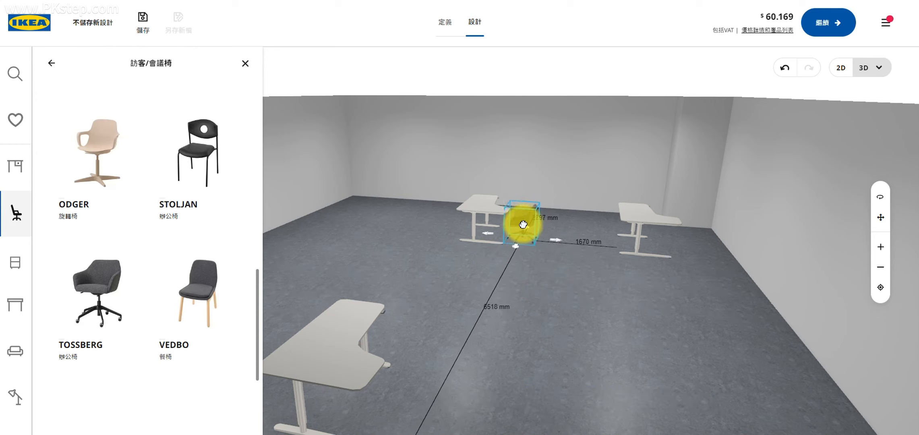
pyautogui.click(522, 261)
# - Add a LÅNGFJÄLL meeting chair, turn it and place it at the rear desk nearest the side wall
pyautogui.scroll(5, 188, 319)
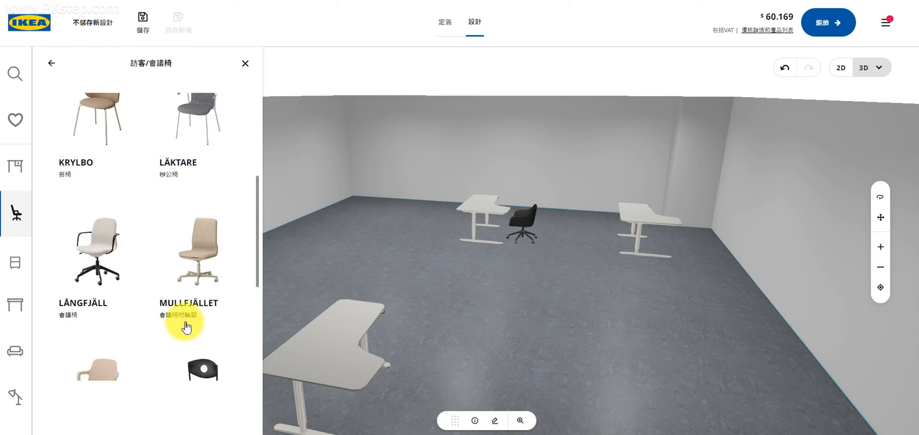
pyautogui.scroll(-2, 187, 323)
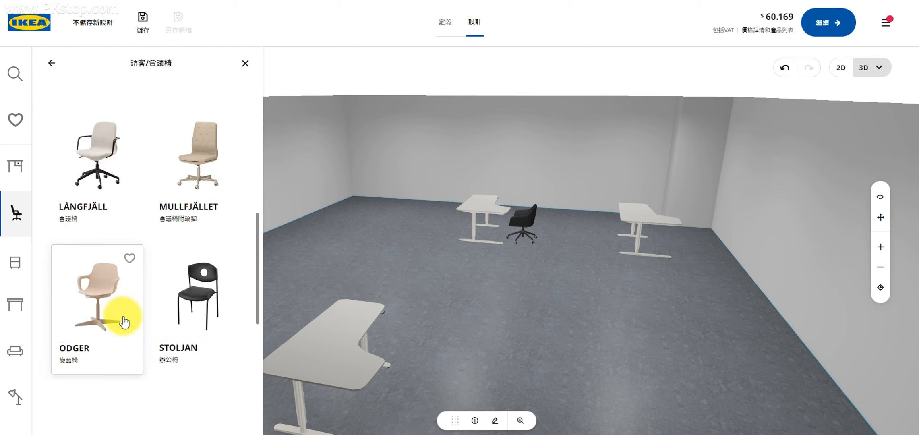
pyautogui.moveTo(124, 161); pyautogui.dragTo(543, 234)
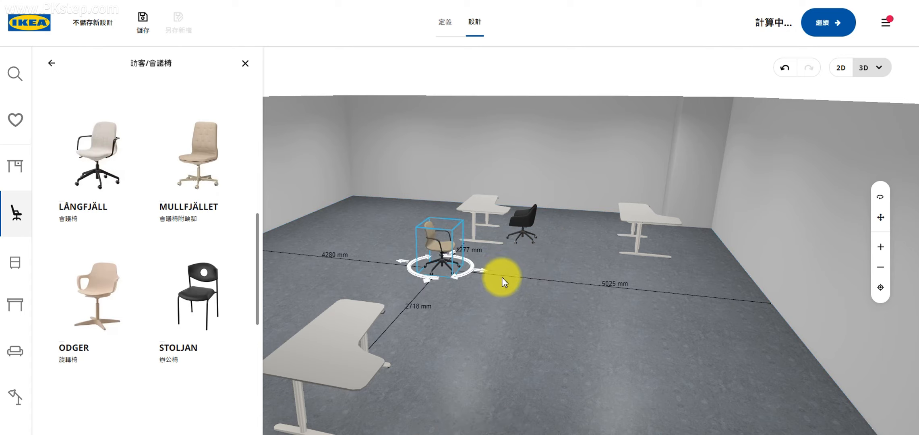
pyautogui.click(442, 252)
pyautogui.moveTo(460, 278); pyautogui.dragTo(478, 283)
pyautogui.moveTo(445, 248); pyautogui.dragTo(651, 210)
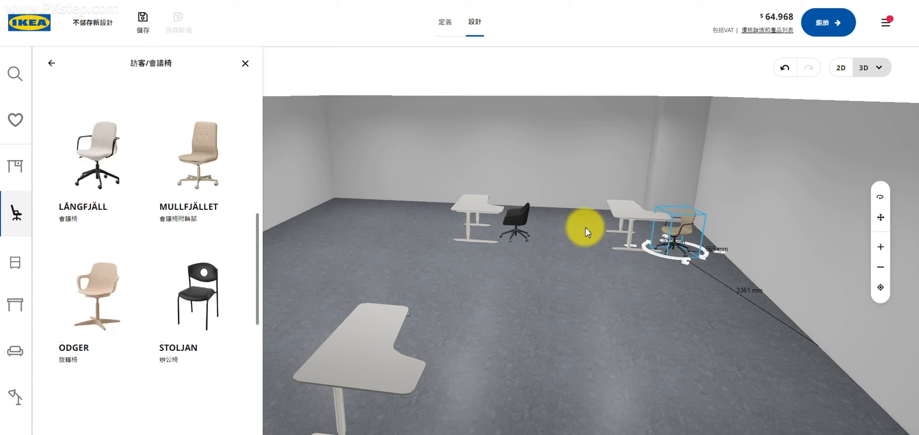
# - Browse the meeting tables (會議桌) in the table catalogue
pyautogui.click(16, 303)
pyautogui.click(139, 179)
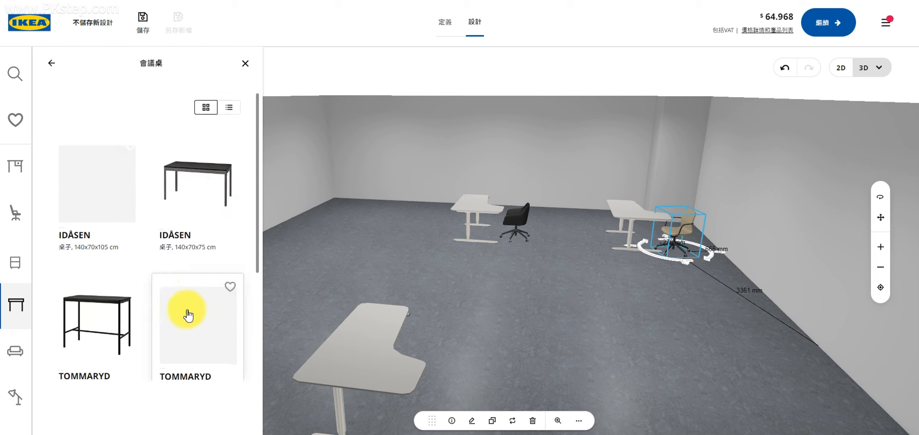
pyautogui.scroll(-3, 169, 322)
pyautogui.moveTo(30, 310)
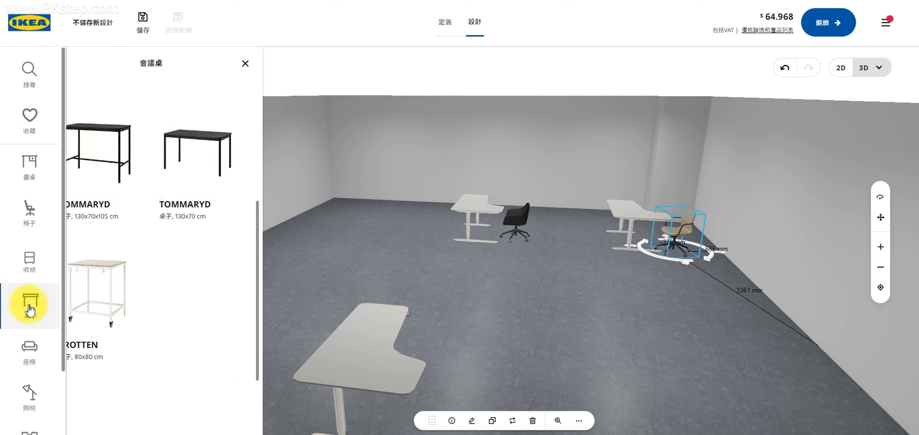
# - Add an ÄPPLARYD three-seat sofa (三人座沙發) and place it lengthwise against the side wall, in front of the rear desks
pyautogui.click(32, 349)
pyautogui.click(185, 266)
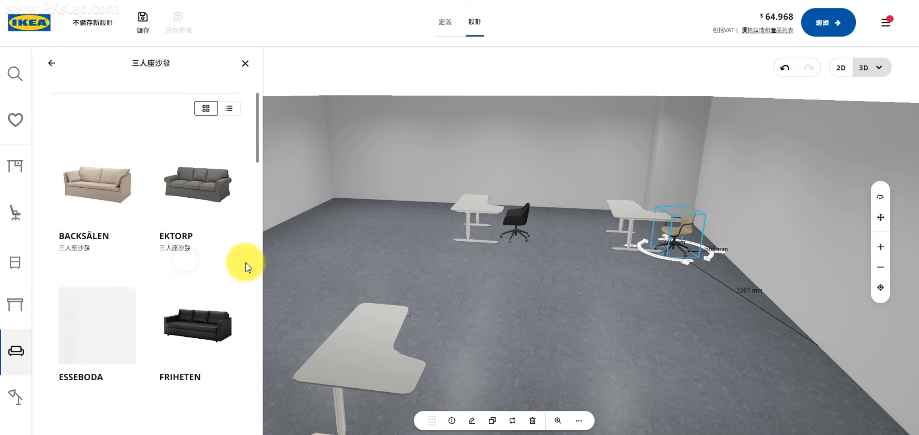
pyautogui.scroll(-5, 240, 267)
pyautogui.scroll(5, 228, 205)
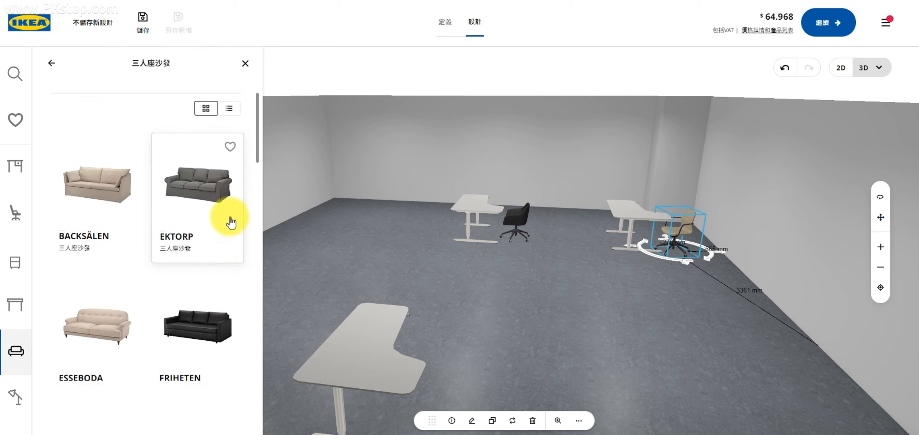
pyautogui.click(230, 105)
pyautogui.scroll(-15, 210, 289)
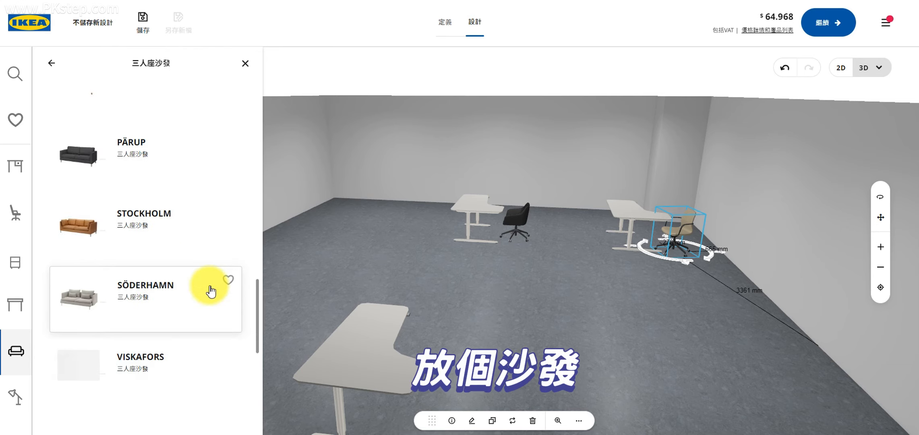
pyautogui.scroll(-3, 208, 287)
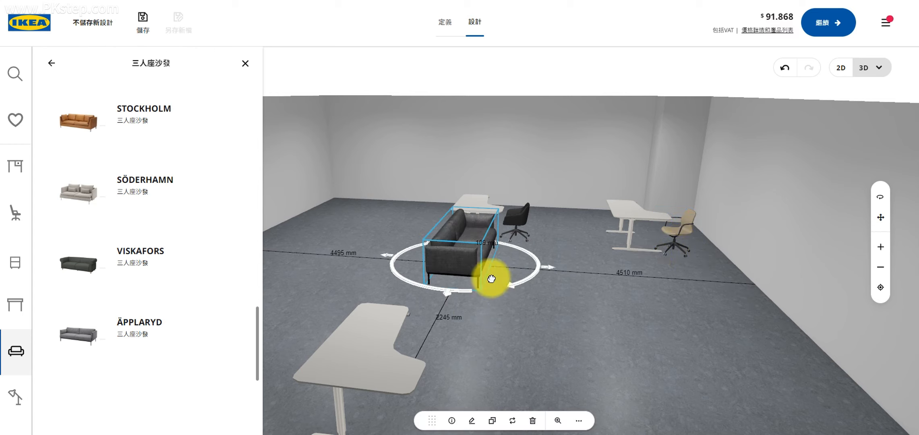
pyautogui.moveTo(529, 284); pyautogui.dragTo(754, 328)
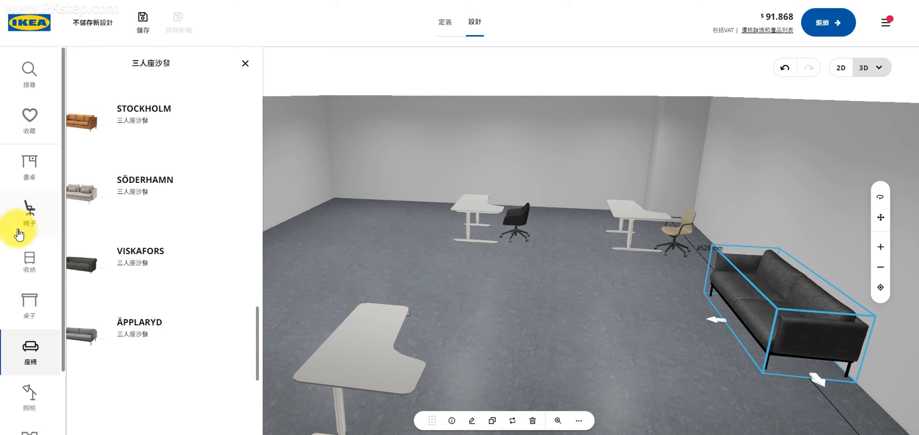
# - Add a BILLY bookcase from the shelving units (層架) and place it in the room corner along the wall with the door
pyautogui.click(29, 262)
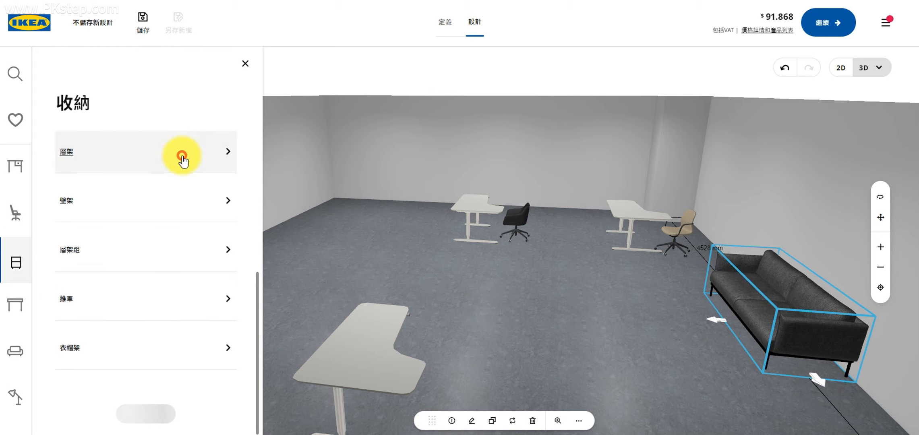
pyautogui.click(181, 156)
pyautogui.scroll(-3, 203, 271)
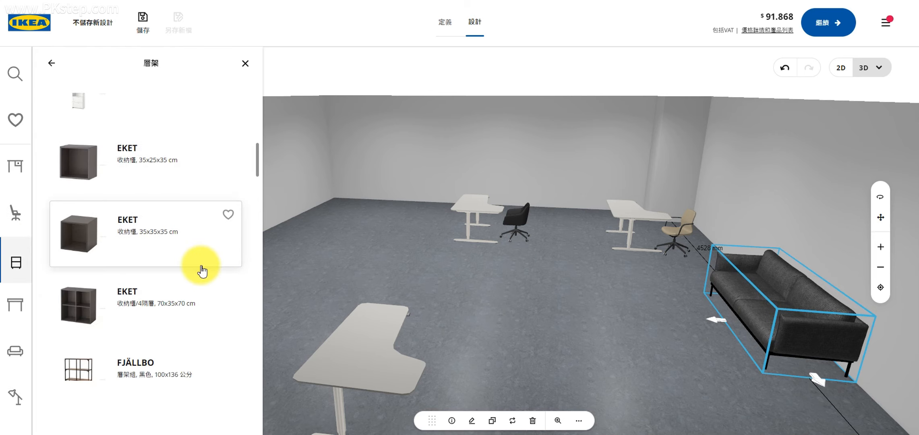
pyautogui.scroll(5, 191, 311)
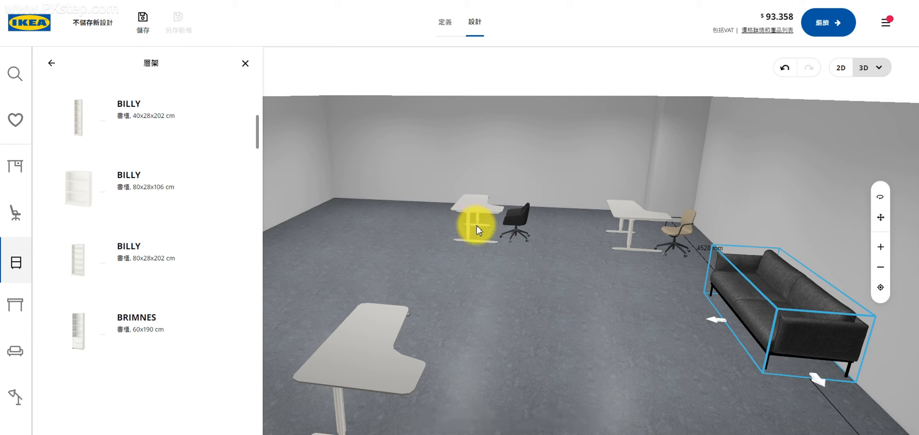
pyautogui.click(590, 244)
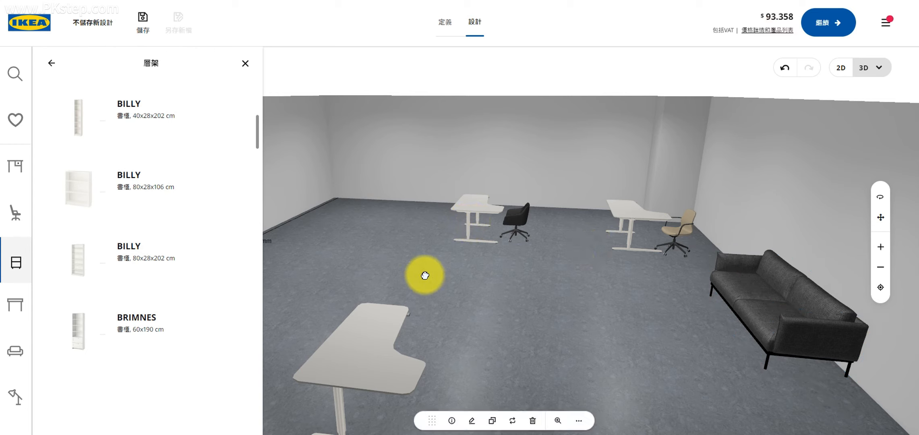
pyautogui.moveTo(333, 249); pyautogui.dragTo(252, 257)
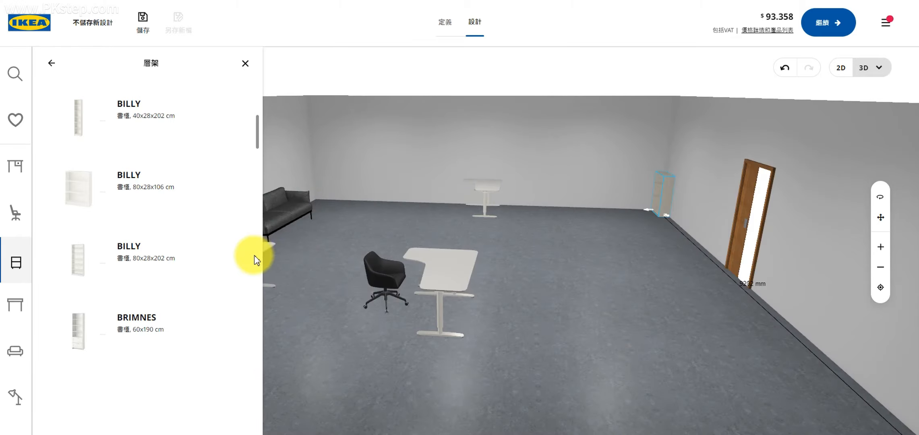
pyautogui.moveTo(573, 262); pyautogui.dragTo(631, 346)
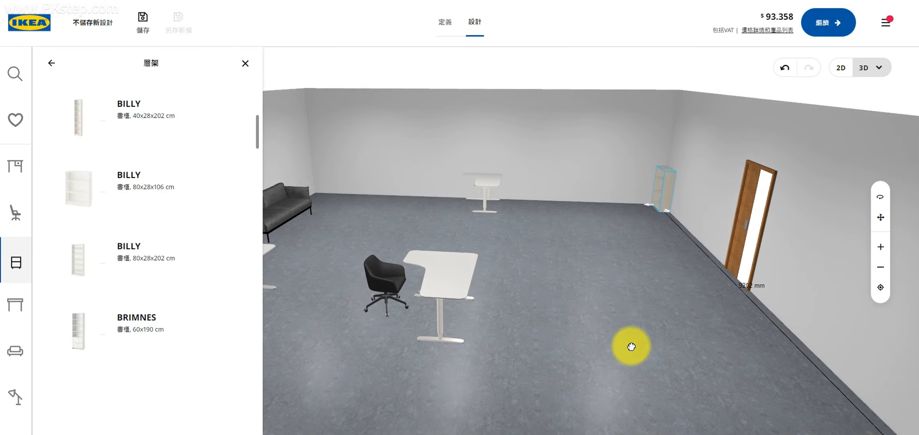
pyautogui.moveTo(657, 200); pyautogui.dragTo(659, 200)
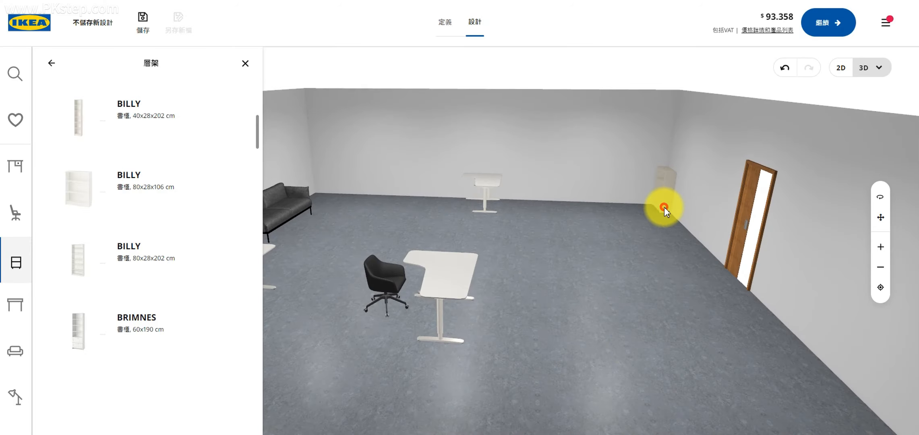
# - Fit the corner BILLY bookcase with an oak-effect (橡木紋) door panel
pyautogui.click(664, 207)
pyautogui.click(665, 190)
pyautogui.click(665, 190)
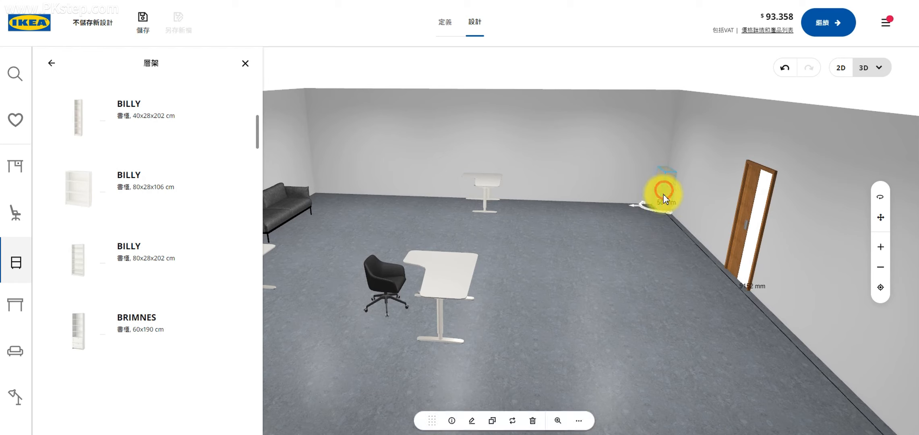
pyautogui.click(471, 423)
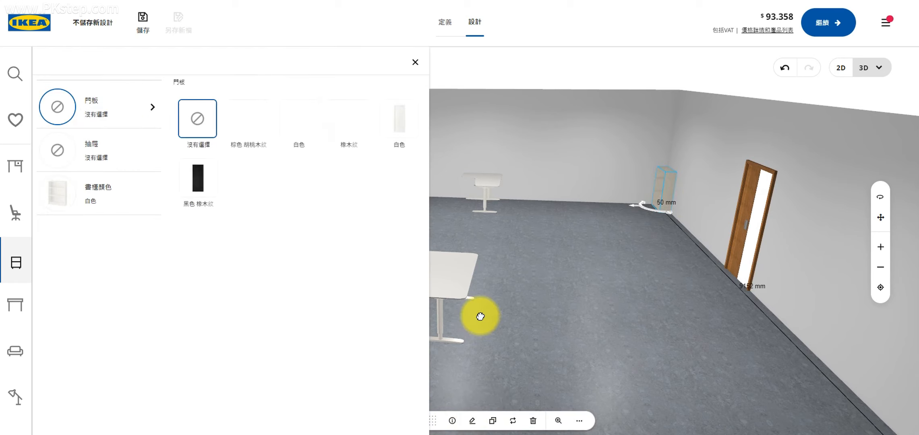
pyautogui.click(346, 121)
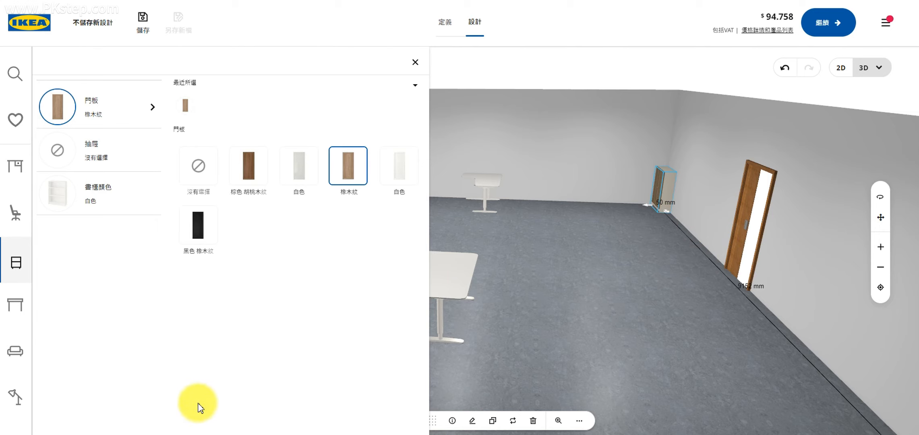
# - Add a 76公分 flat-screen TV (平面電視) from the electronics decorations (電子產品) and mount it on the back wall beside the corner bookcase
pyautogui.click(17, 361)
pyautogui.scroll(-2, 28, 382)
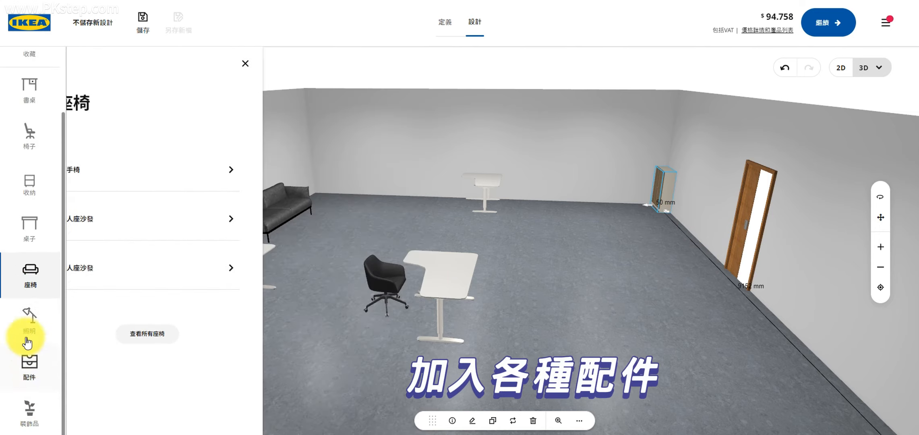
pyautogui.click(28, 363)
pyautogui.scroll(-1, 73, 373)
pyautogui.click(16, 419)
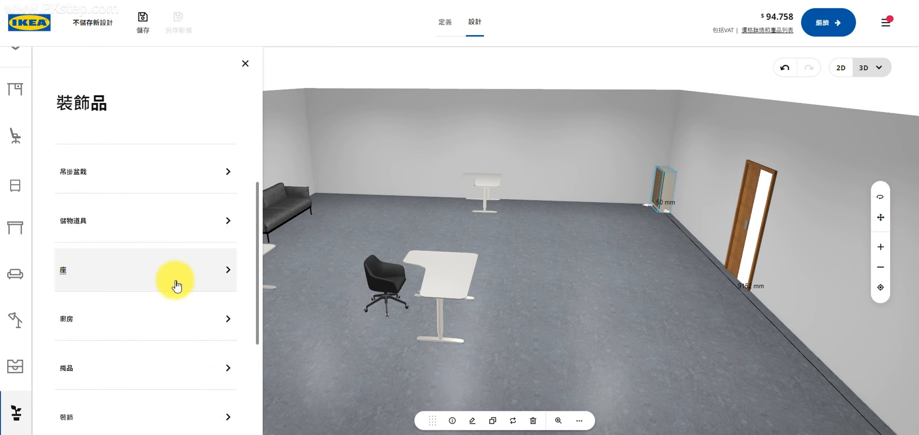
pyautogui.scroll(-1, 145, 302)
pyautogui.scroll(-3, 133, 298)
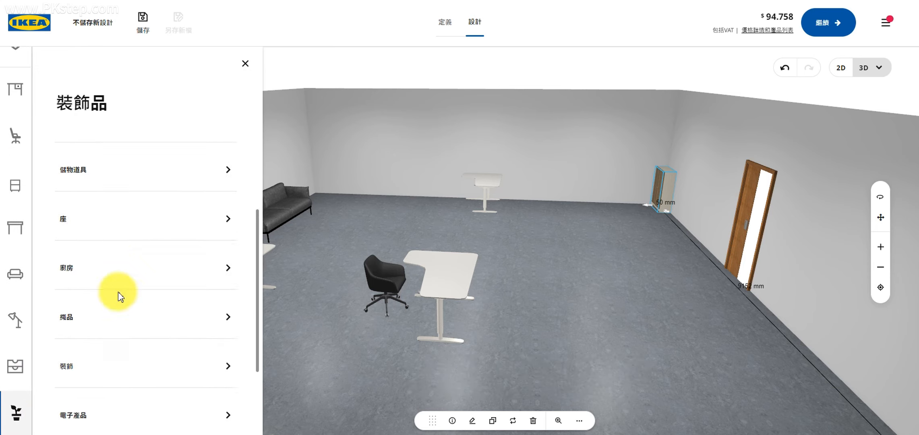
pyautogui.click(115, 308)
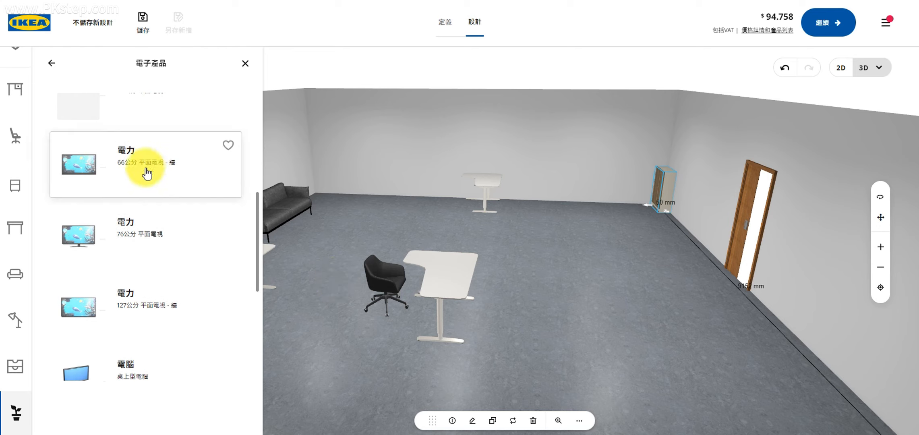
pyautogui.click(155, 242)
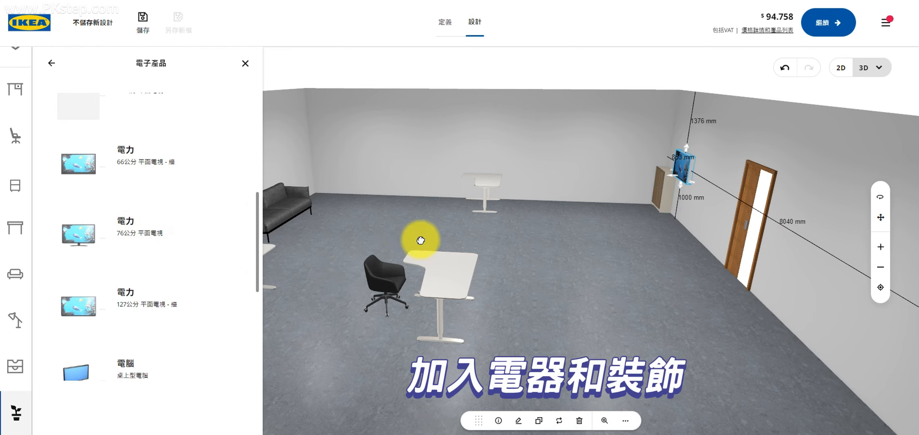
pyautogui.moveTo(689, 169); pyautogui.dragTo(657, 158)
# - Return to the room definition plan and add a UK-standard socket (插座) from the electrical obstacles (電力)
pyautogui.scroll(2, 20, 185)
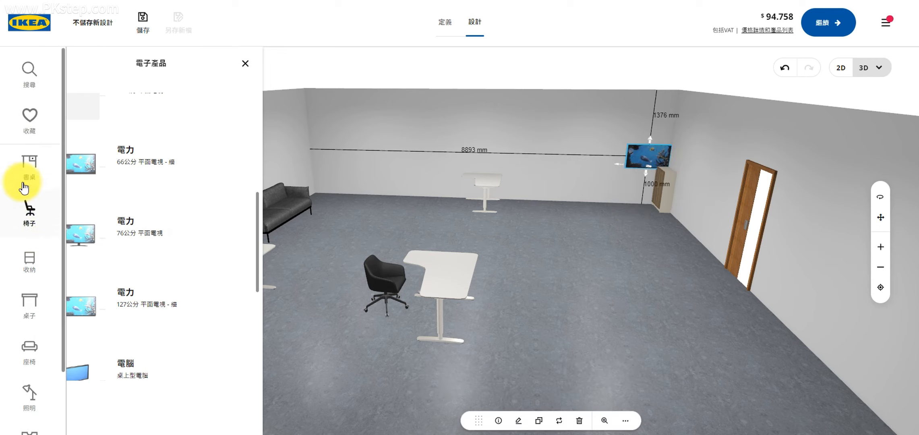
pyautogui.scroll(-3, 32, 252)
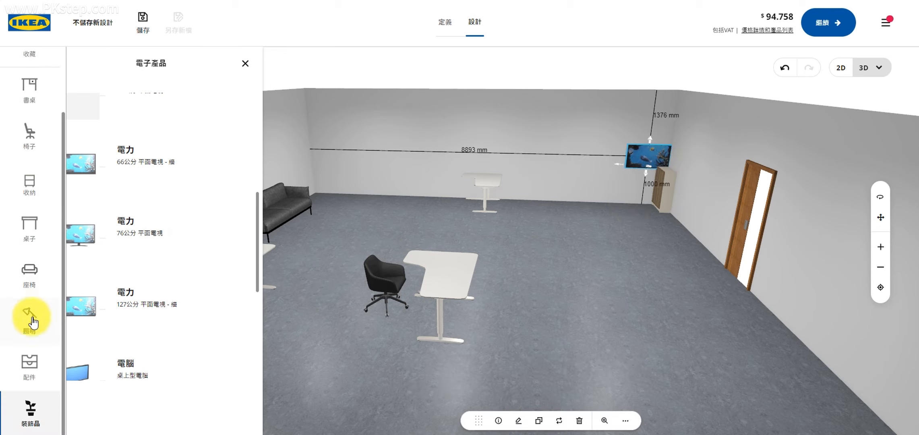
pyautogui.click(446, 25)
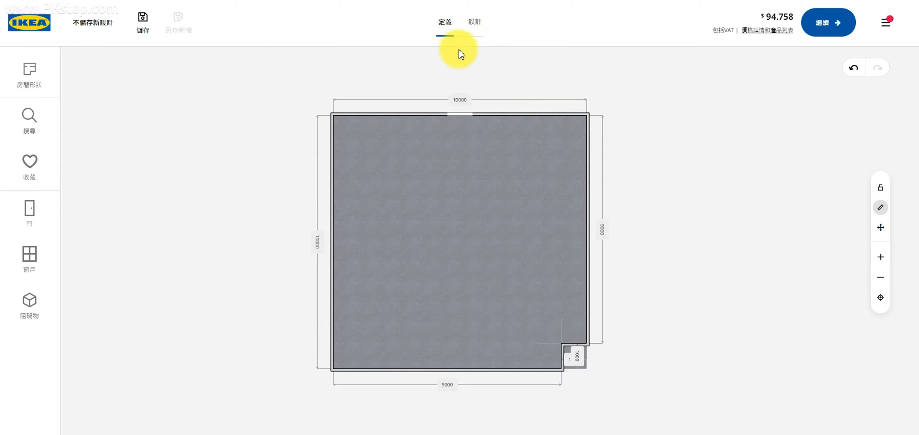
pyautogui.click(37, 294)
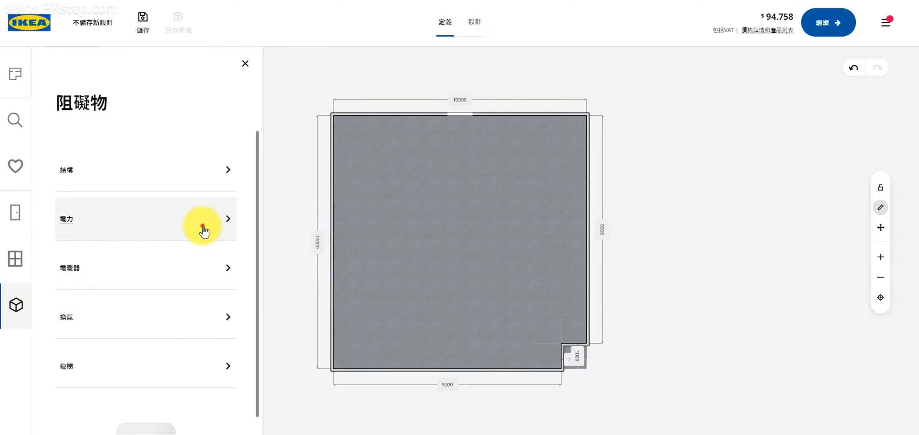
pyautogui.click(203, 230)
pyautogui.scroll(-1, 203, 238)
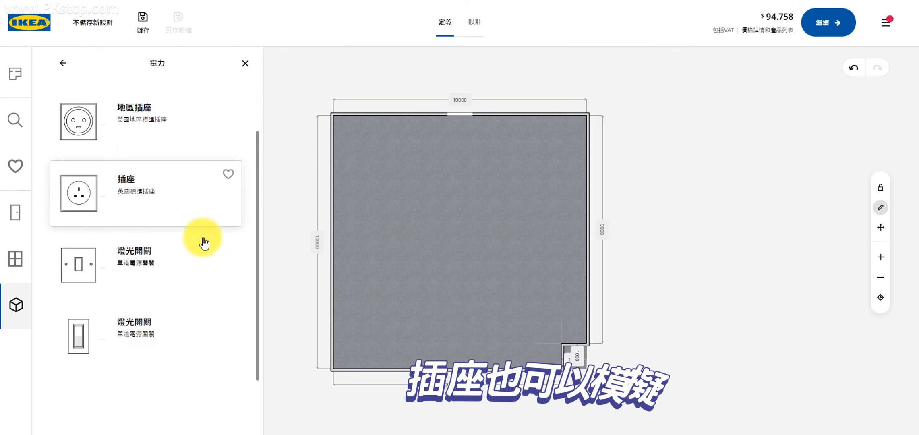
pyautogui.click(173, 203)
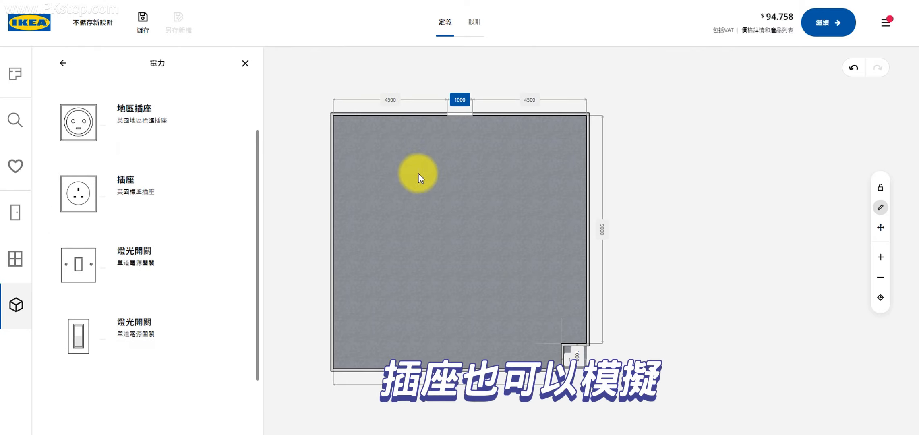
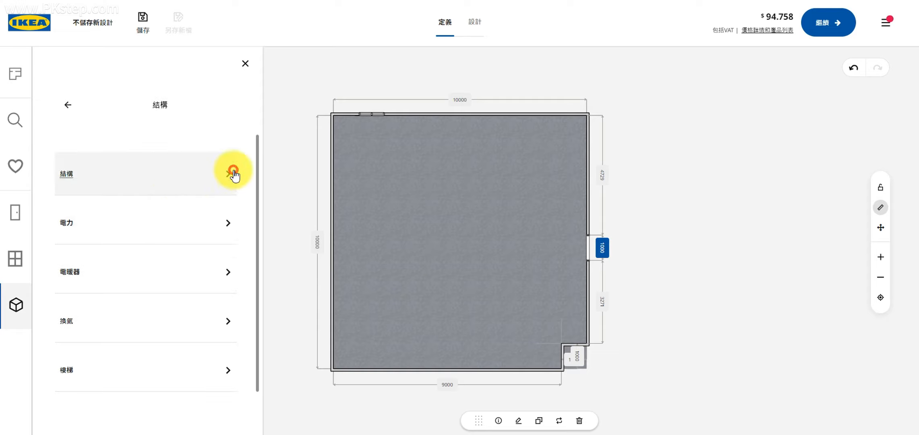
# - Browse the structural obstacles (結構) and the complete obstacle catalogue (阻礙物)
pyautogui.scroll(-10, 197, 276)
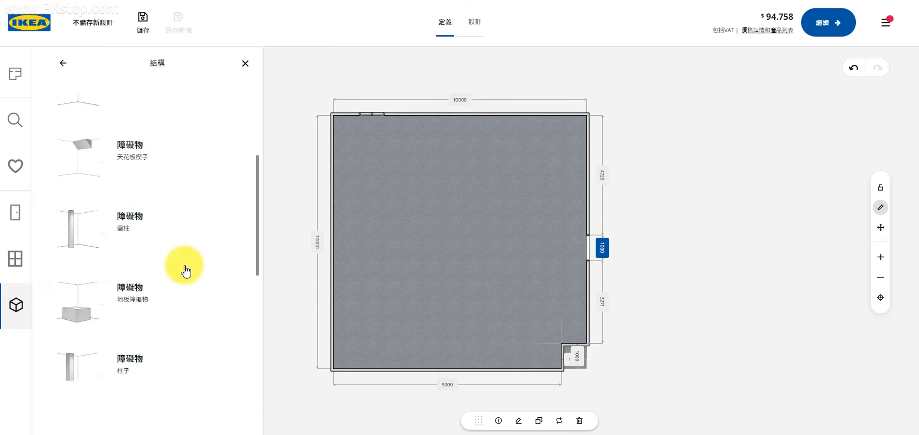
pyautogui.click(62, 63)
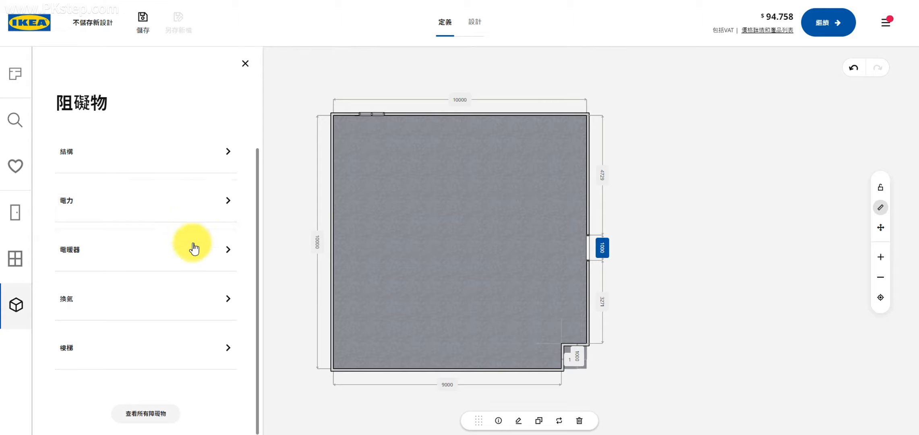
pyautogui.click(164, 410)
pyautogui.scroll(-5, 177, 270)
pyautogui.scroll(-15, 177, 270)
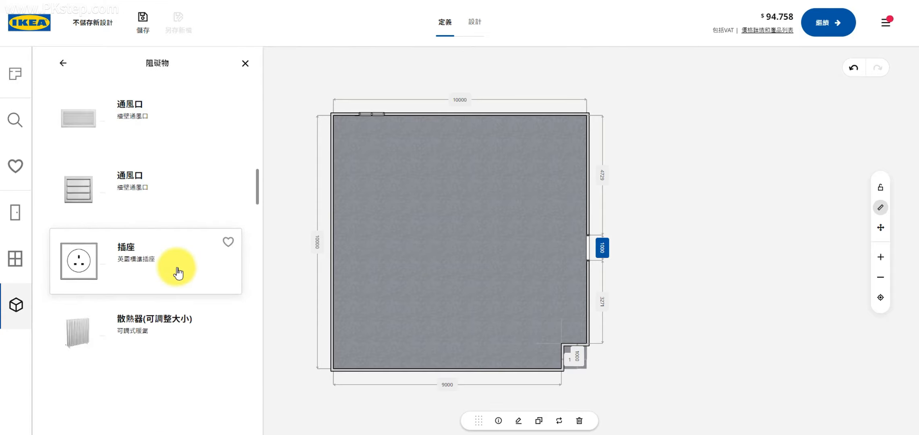
# - Review the door, window and room-shape options, keep the current room shape and return to the furnished 3D design
pyautogui.click(18, 213)
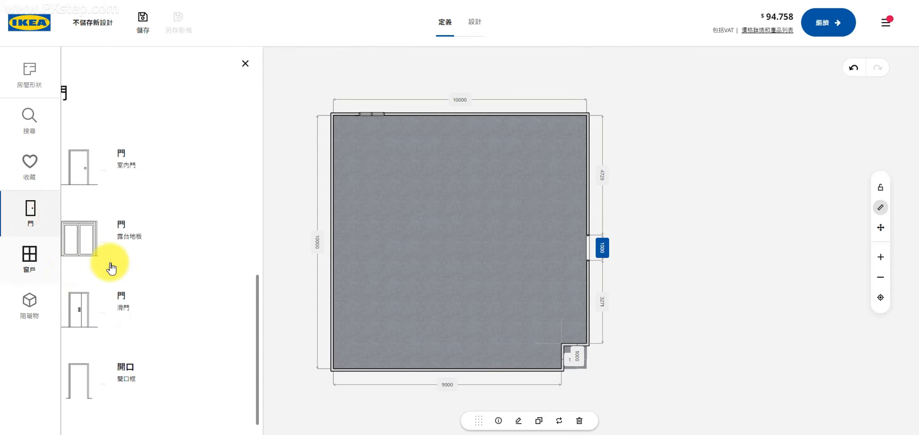
pyautogui.click(15, 259)
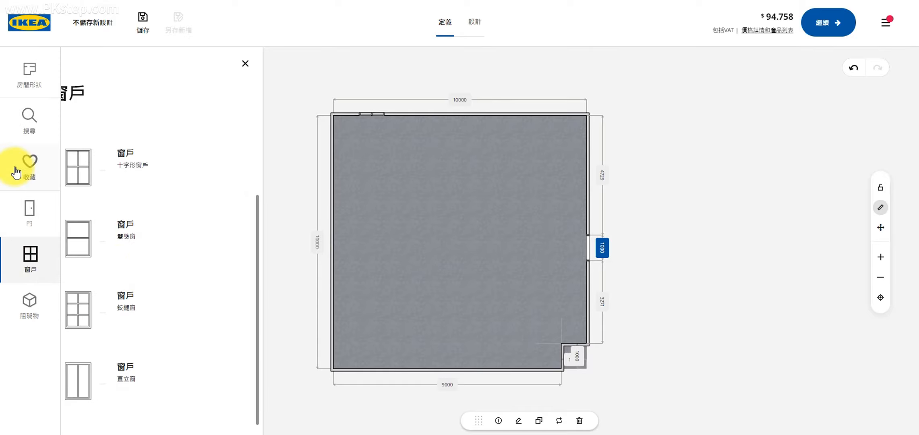
pyautogui.click(29, 78)
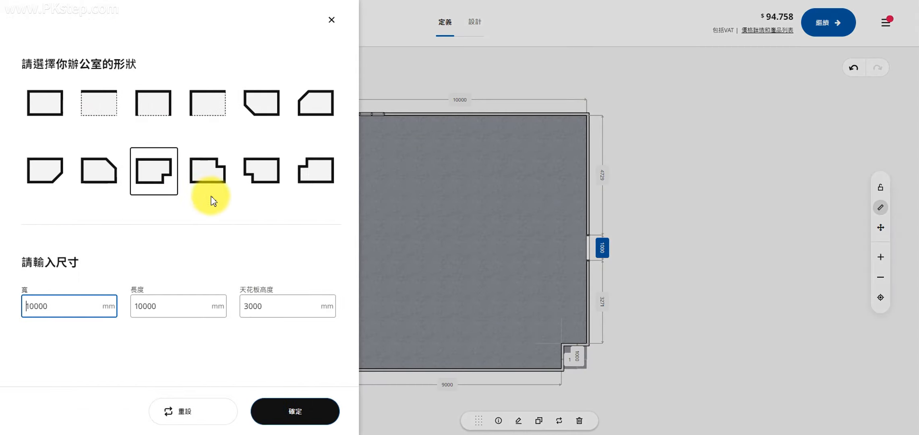
pyautogui.click(294, 411)
pyautogui.click(473, 24)
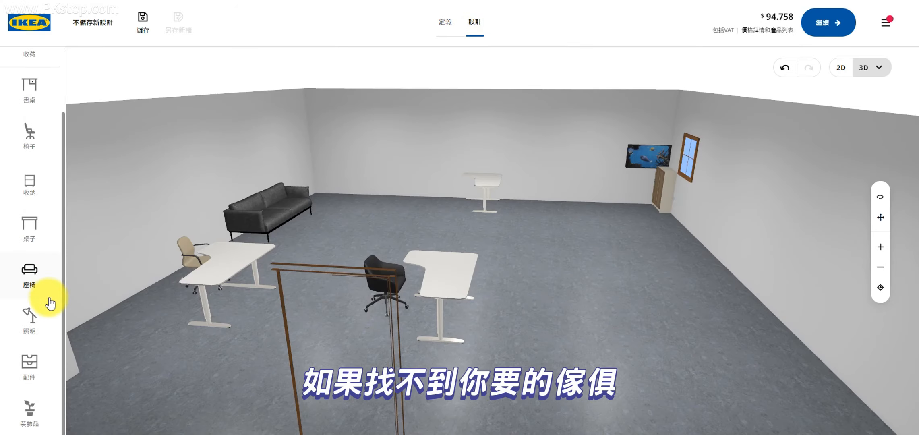
pyautogui.scroll(1, 44, 341)
pyautogui.scroll(1, 44, 323)
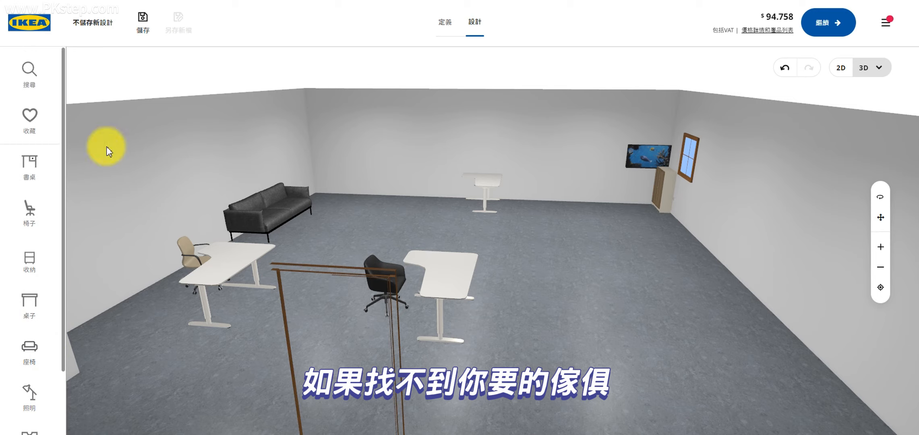
# - Search the room definition catalogue for 天花板 and place a ceiling wedge (天花板楔子) against the plan's left wall, about 2439 mm below the upper wall
pyautogui.click(446, 23)
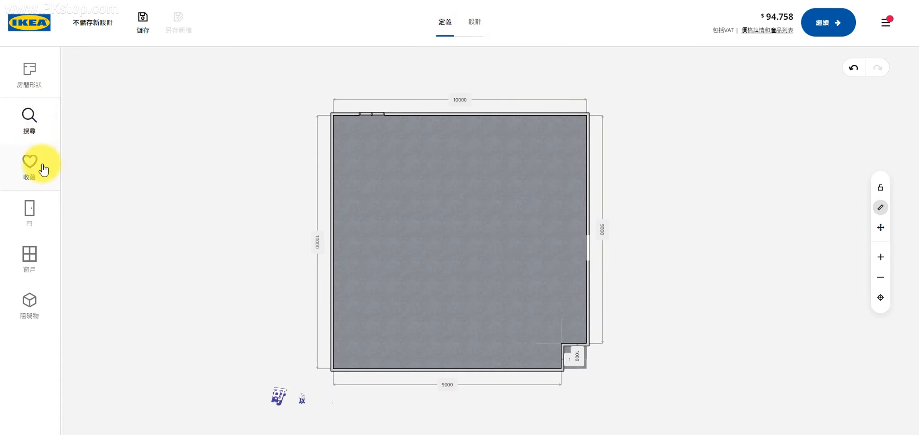
pyautogui.click(30, 128)
pyautogui.click(126, 123)
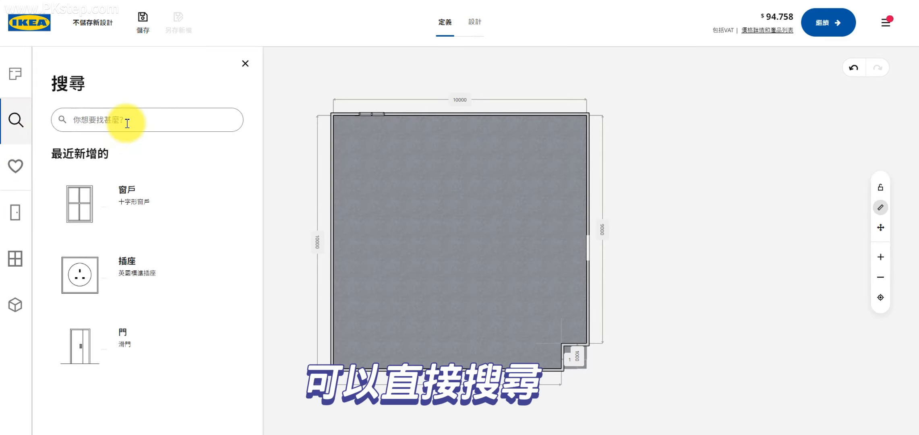
pyautogui.write('ㄊㄧㄢ花')
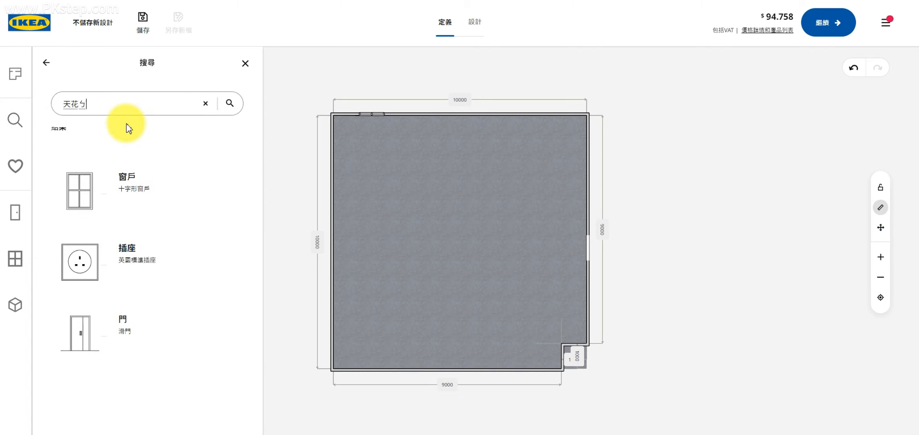
pyautogui.write('板')
pyautogui.press('Return')
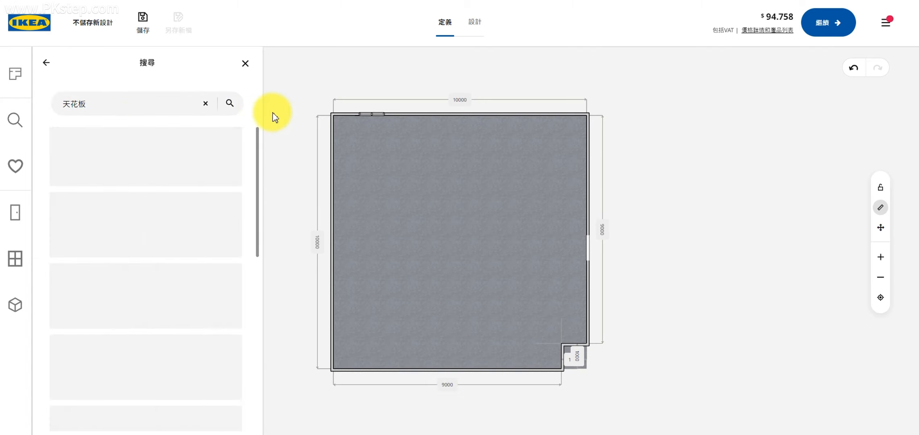
pyautogui.scroll(-1, 139, 230)
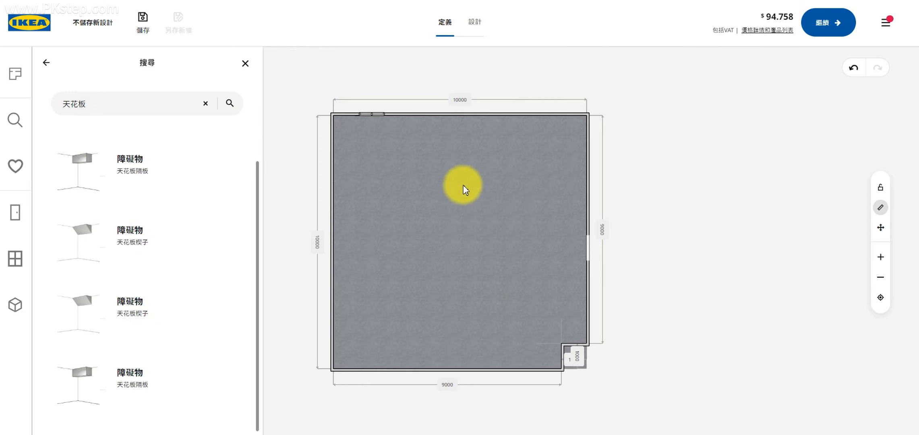
pyautogui.click(464, 243)
pyautogui.moveTo(464, 243); pyautogui.dragTo(351, 184)
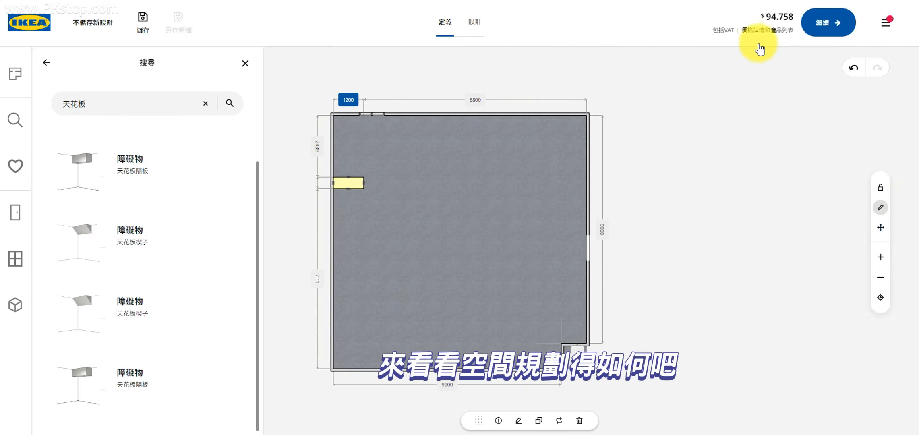
# - Inspect the furnished office in 3D from several angles and as a 2D floor plan
pyautogui.click(470, 24)
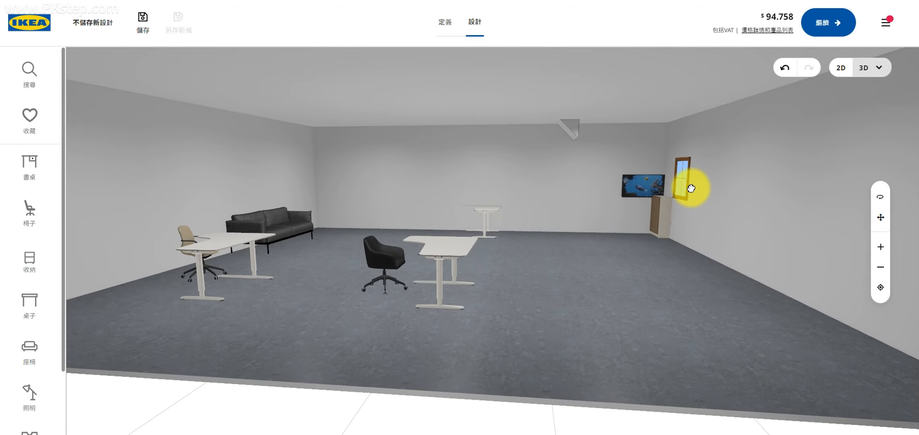
pyautogui.moveTo(691, 190); pyautogui.dragTo(589, 184)
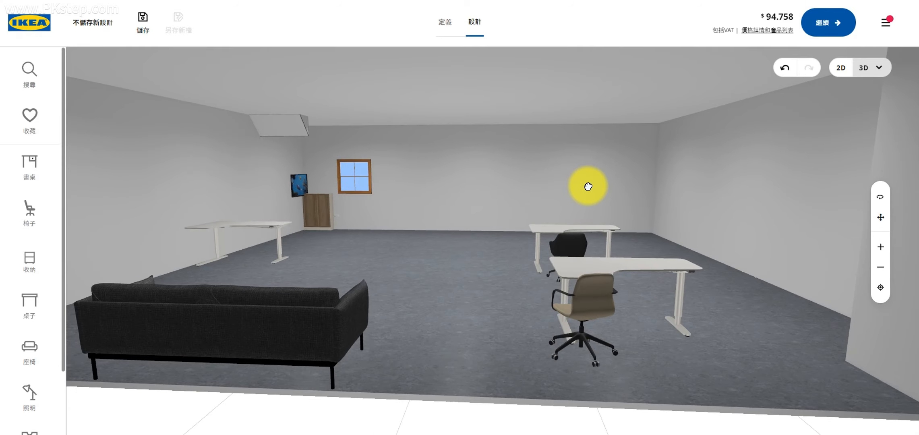
pyautogui.scroll(-2, 50, 306)
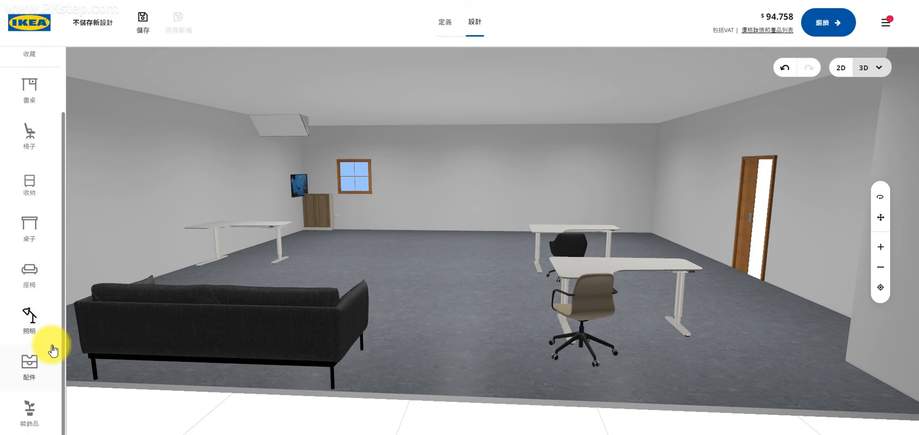
pyautogui.moveTo(361, 184); pyautogui.dragTo(402, 189)
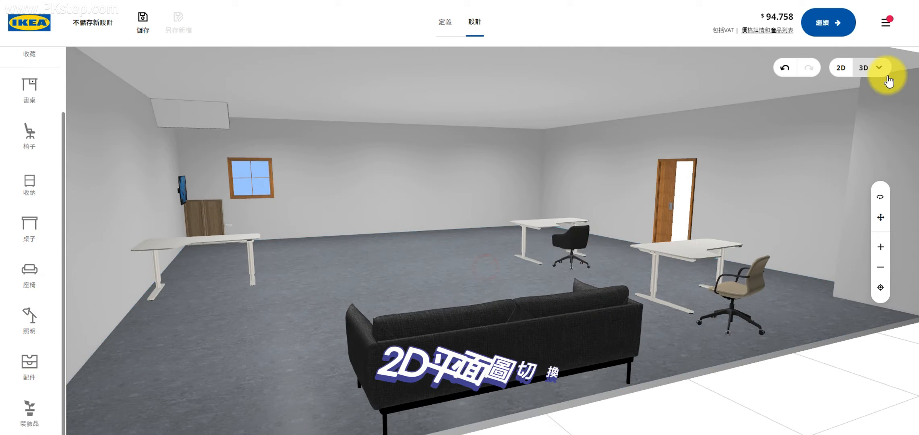
pyautogui.click(841, 68)
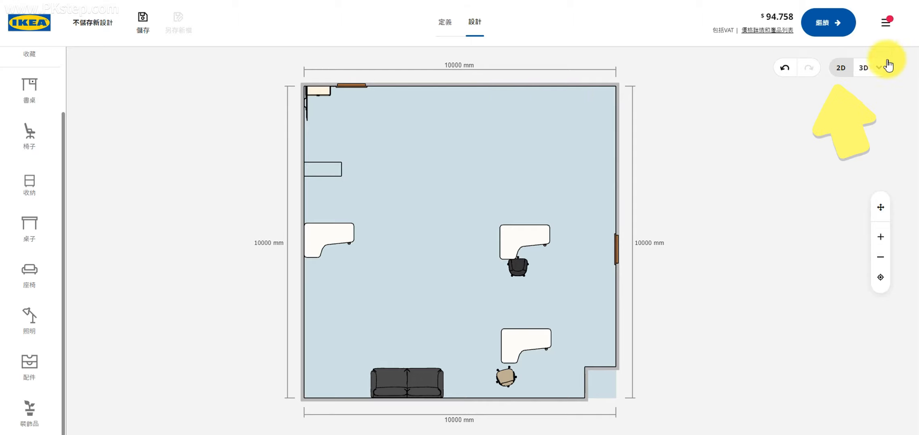
pyautogui.click(876, 73)
pyautogui.click(841, 68)
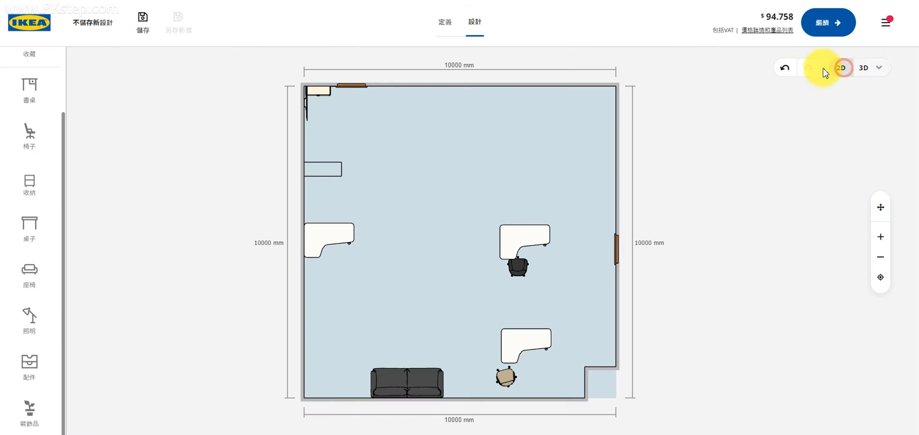
# - Save the design as a project named 辦公室, leaving the description empty
pyautogui.scroll(2, 35, 227)
pyautogui.scroll(-2, 37, 241)
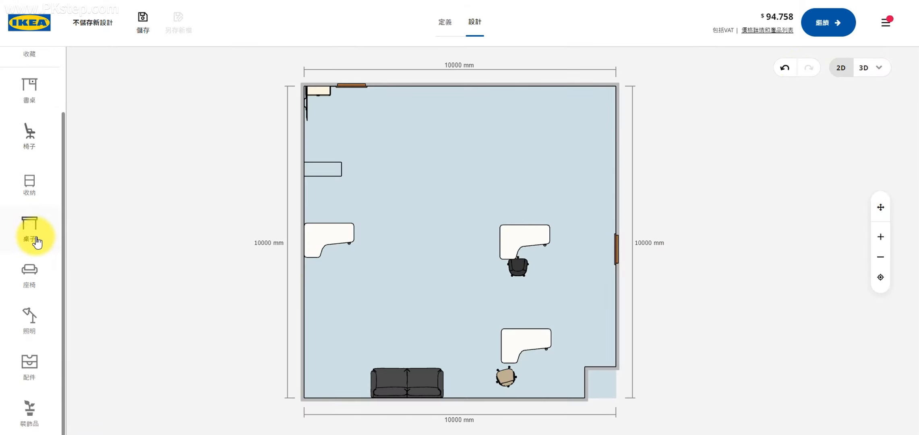
pyautogui.click(145, 20)
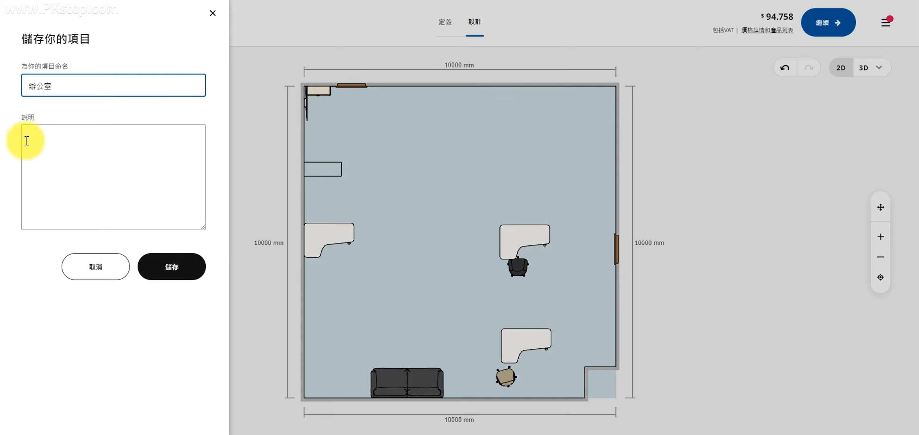
pyautogui.click(160, 264)
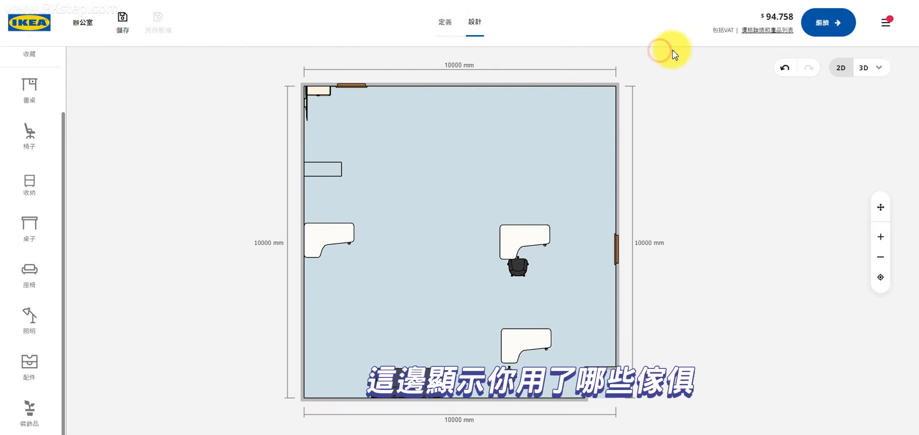
# - Review the project's full product list with item prices and quantities, and return to the floor plan
pyautogui.click(760, 38)
pyautogui.scroll(-3, 243, 234)
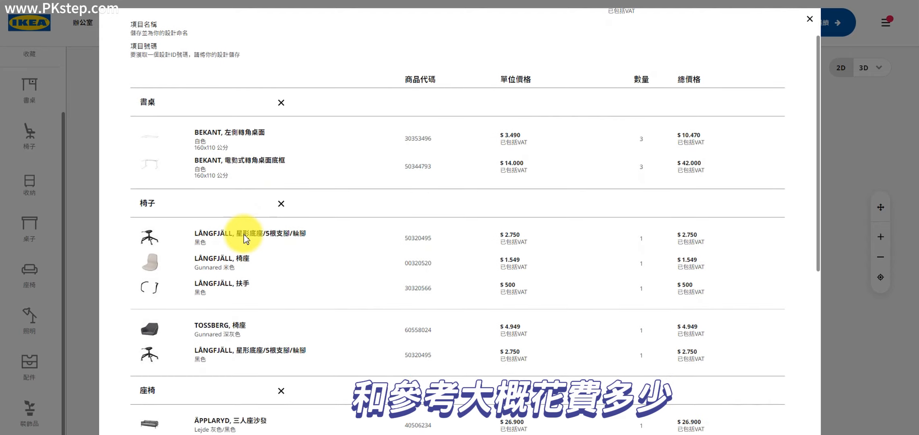
pyautogui.scroll(-4, 244, 234)
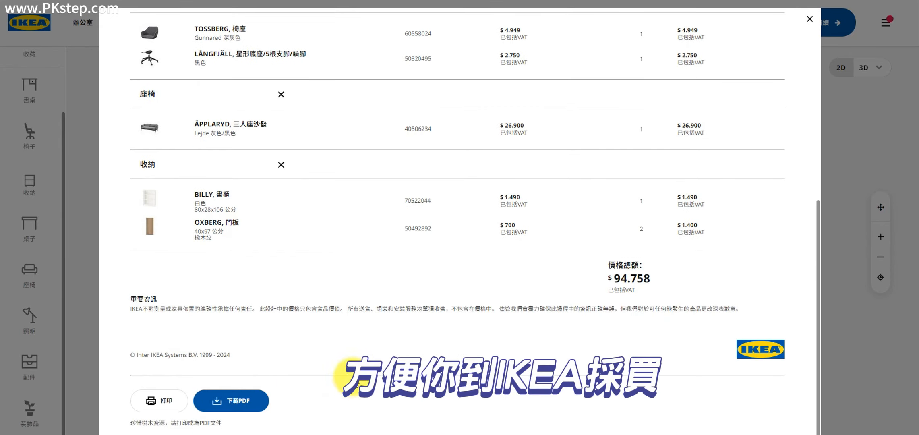
pyautogui.scroll(10, 548, 334)
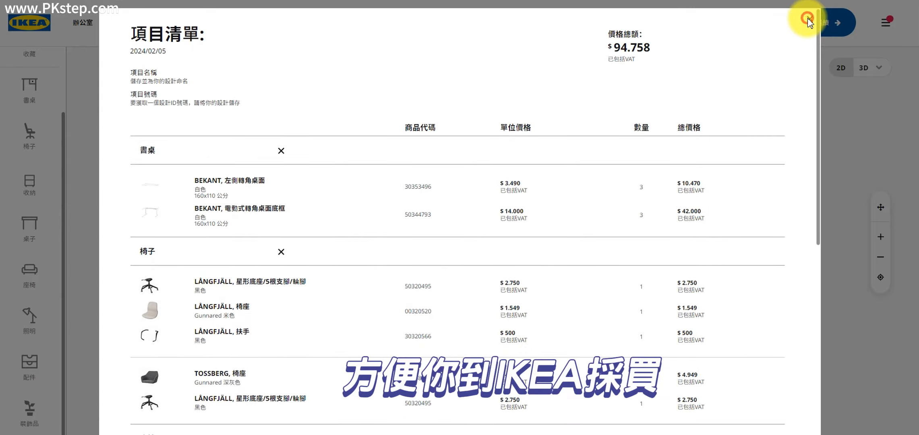
pyautogui.click(808, 20)
# - Save a 3D viewpoint (視角) facing the window wall with the sofa and the three desks in frame, and try its guided tour
pyautogui.click(885, 24)
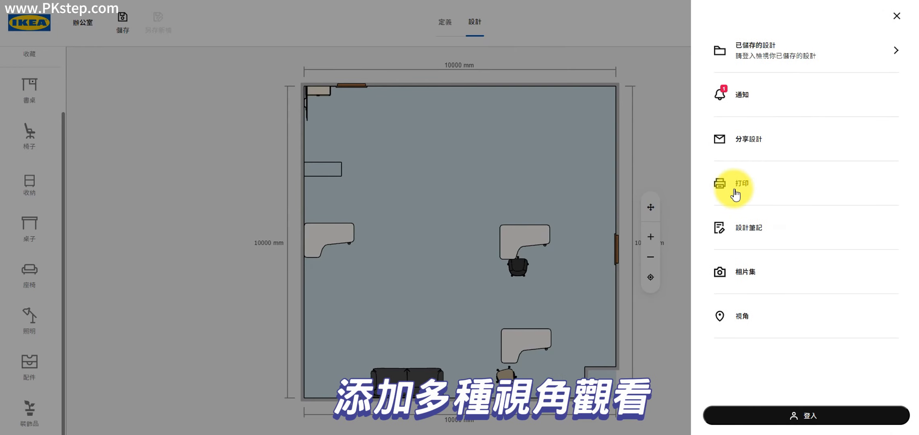
pyautogui.click(742, 316)
pyautogui.click(772, 117)
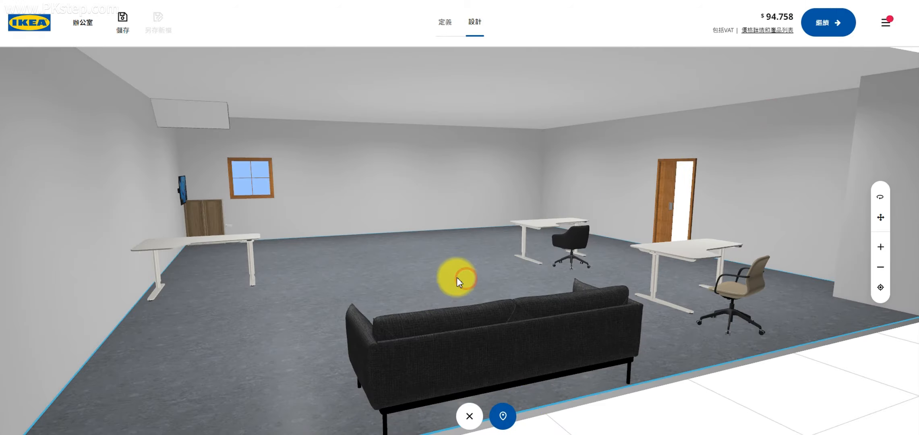
pyautogui.moveTo(457, 278); pyautogui.dragTo(413, 277)
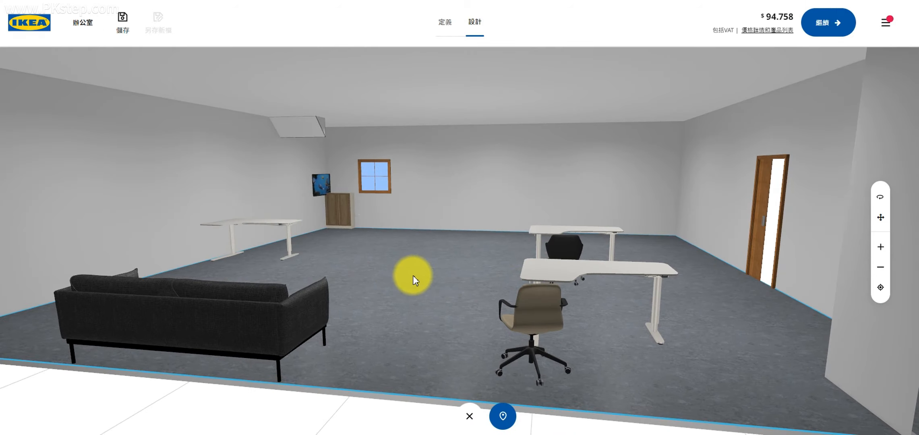
pyautogui.click(503, 417)
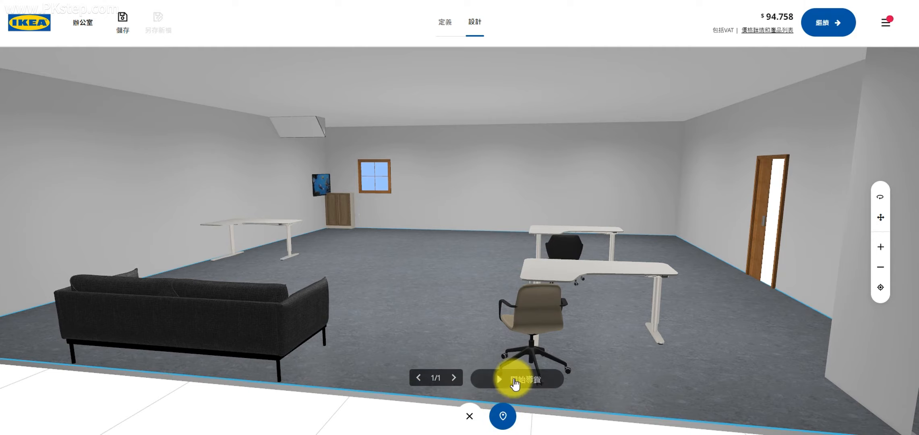
pyautogui.click(505, 382)
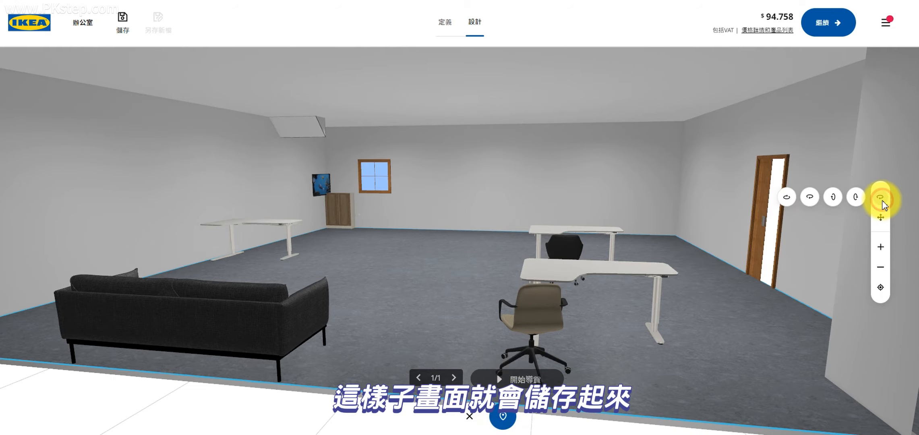
# - Look at the room from a raised, rotated angle, then return to the saved viewpoint and run its guided tour (導賞)
pyautogui.click(836, 202)
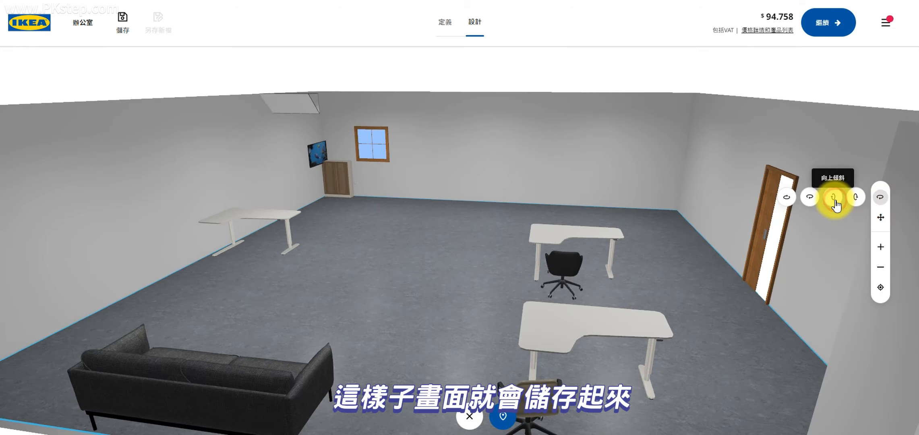
pyautogui.click(786, 197)
pyautogui.click(791, 201)
pyautogui.click(790, 200)
pyautogui.click(788, 201)
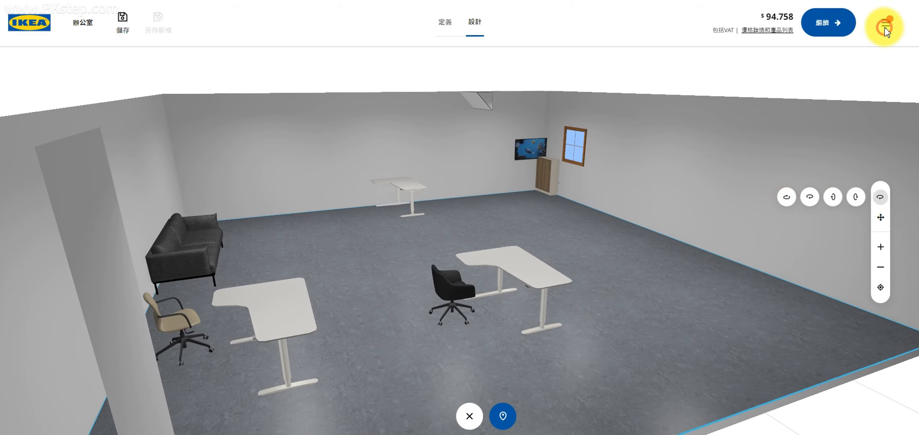
pyautogui.click(500, 416)
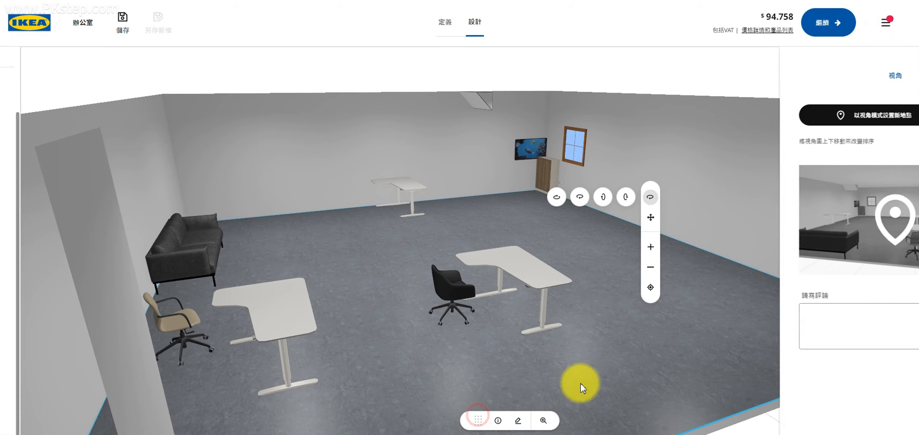
pyautogui.click(810, 227)
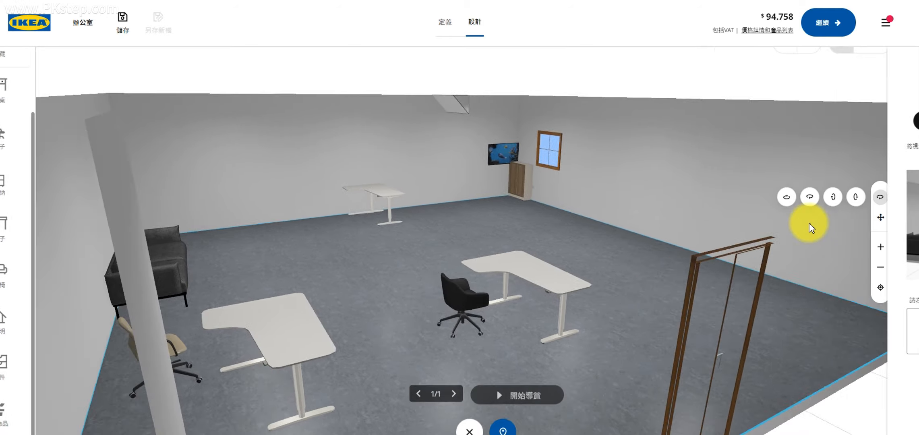
pyautogui.click(532, 379)
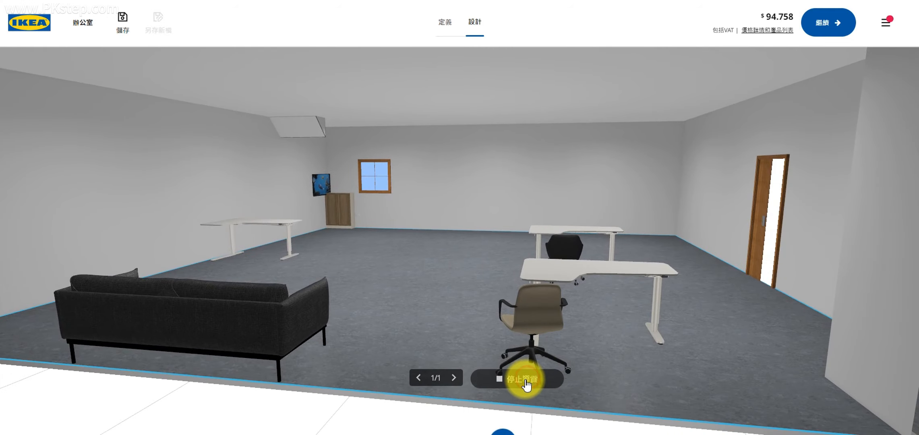
pyautogui.click(521, 387)
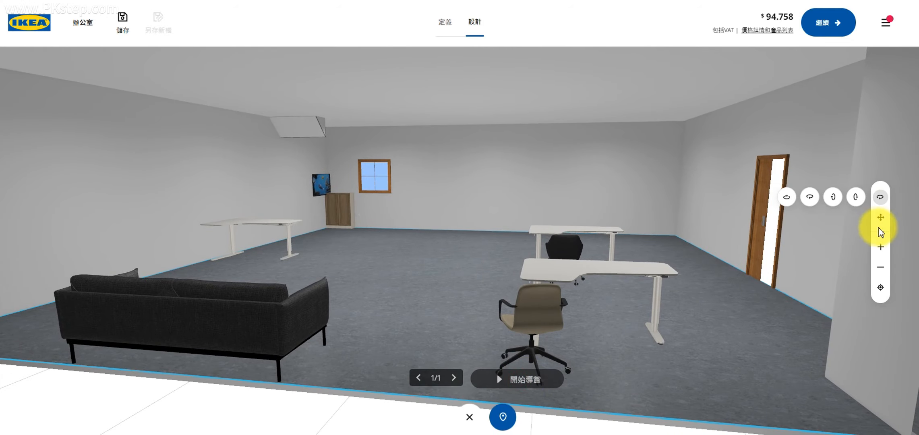
# - Save a second viewpoint with the current framing of the sofa and desks
pyautogui.click(889, 20)
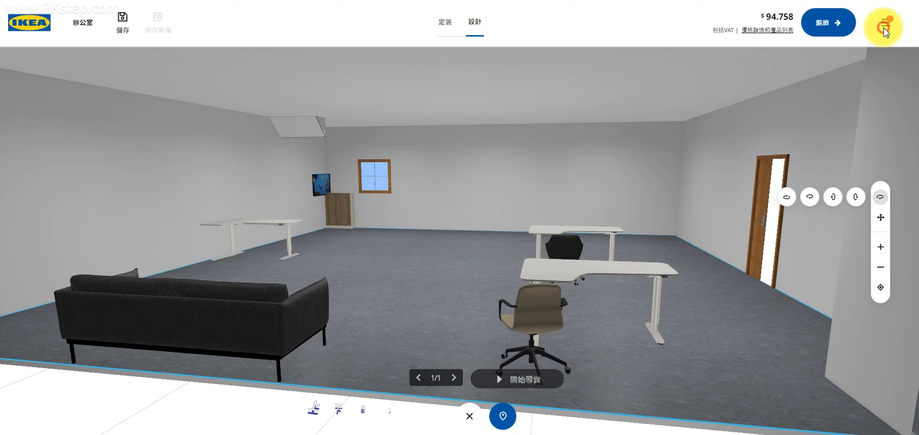
pyautogui.click(502, 417)
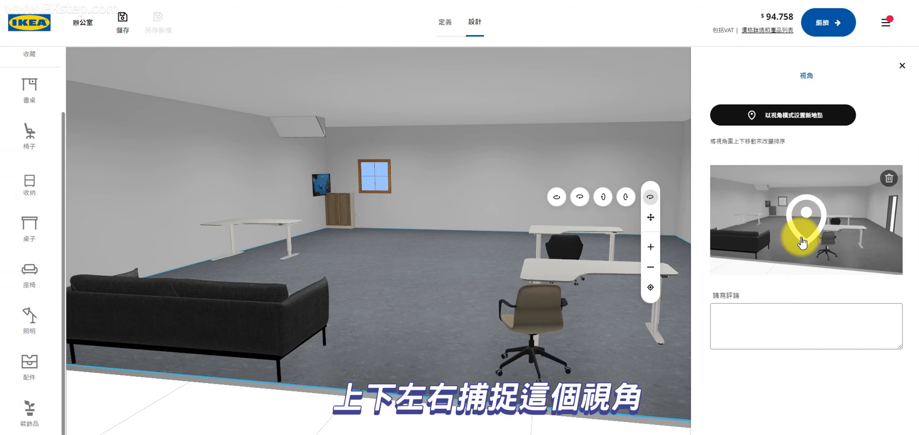
pyautogui.click(816, 127)
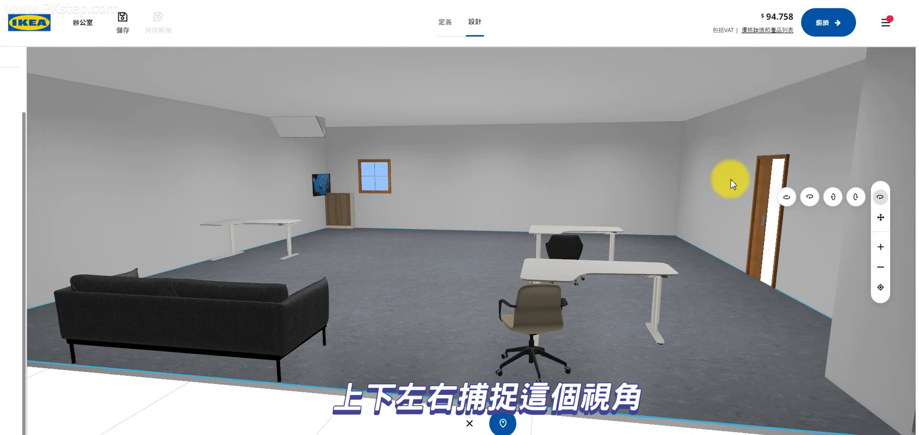
pyautogui.click(503, 417)
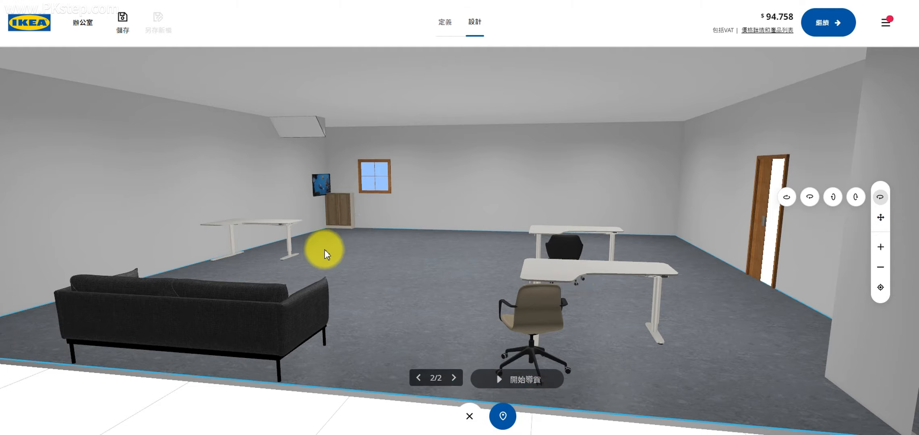
# - Save three more viewpoints: one at eye level facing the sofa wall, one from high above, and one from above at a diagonal
pyautogui.click(220, 219)
pyautogui.moveTo(617, 304); pyautogui.dragTo(304, 294)
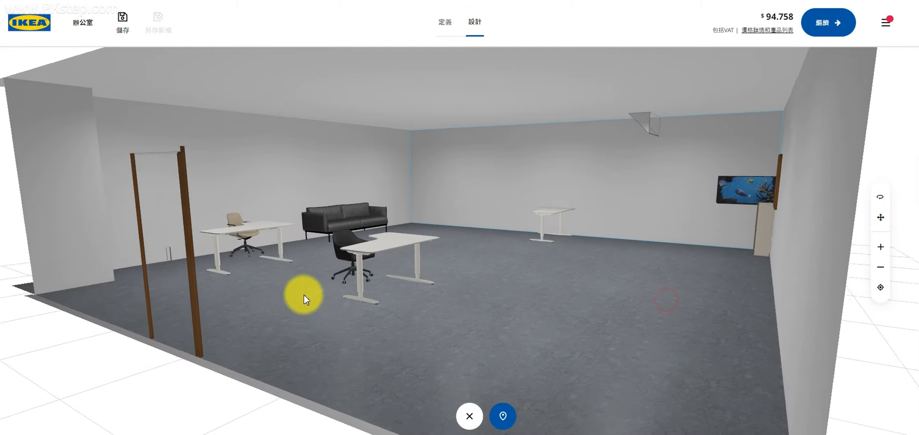
pyautogui.moveTo(649, 290); pyautogui.dragTo(517, 307)
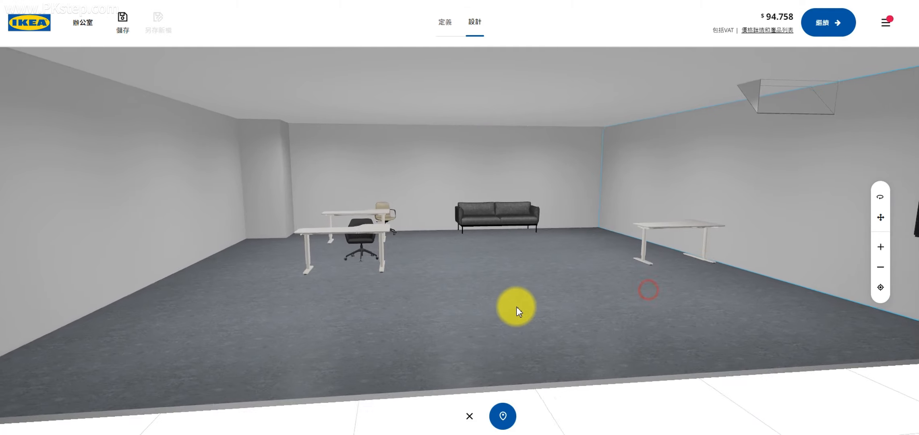
pyautogui.click(503, 416)
pyautogui.moveTo(724, 274); pyautogui.dragTo(567, 353)
pyautogui.click(503, 416)
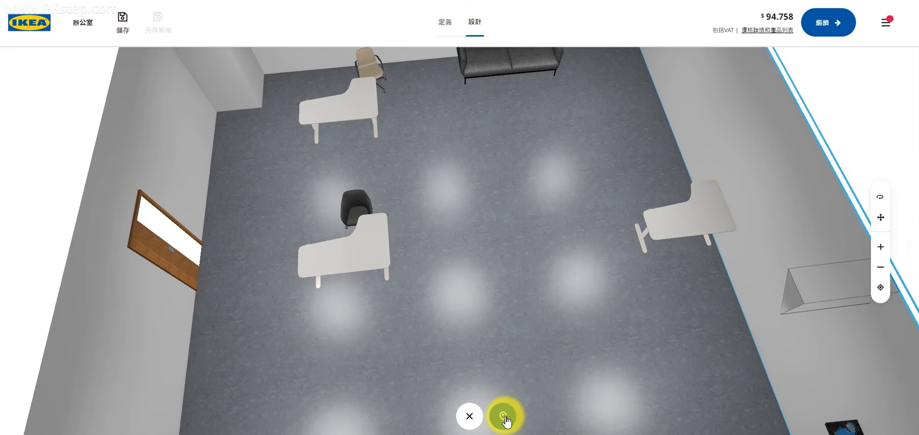
pyautogui.moveTo(693, 284); pyautogui.dragTo(620, 221)
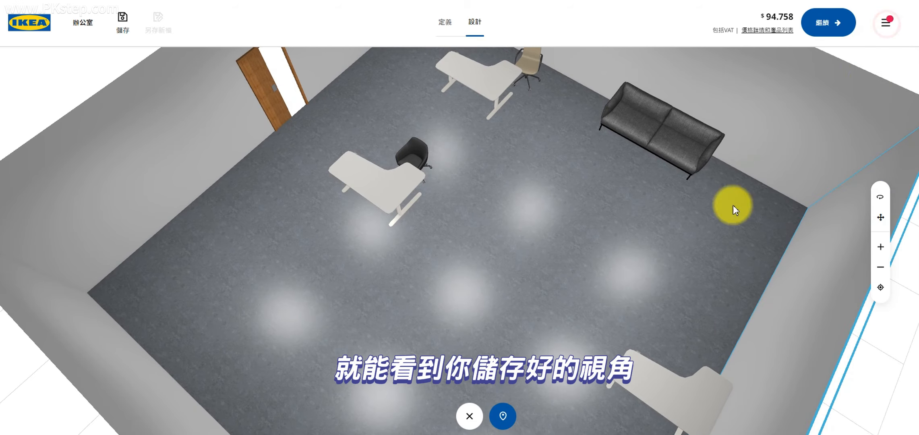
pyautogui.click(502, 421)
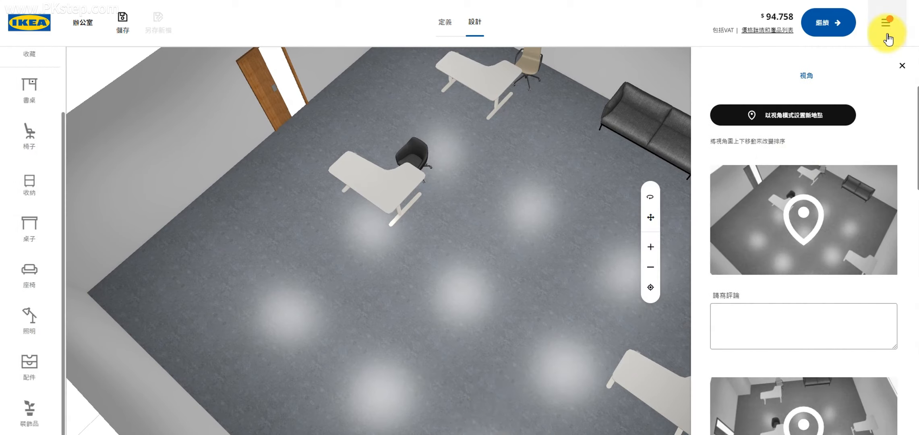
# - Open the overhead viewpoint from the saved 視角 list, play the guided tour from it, and leave viewpoint mode
pyautogui.click(887, 35)
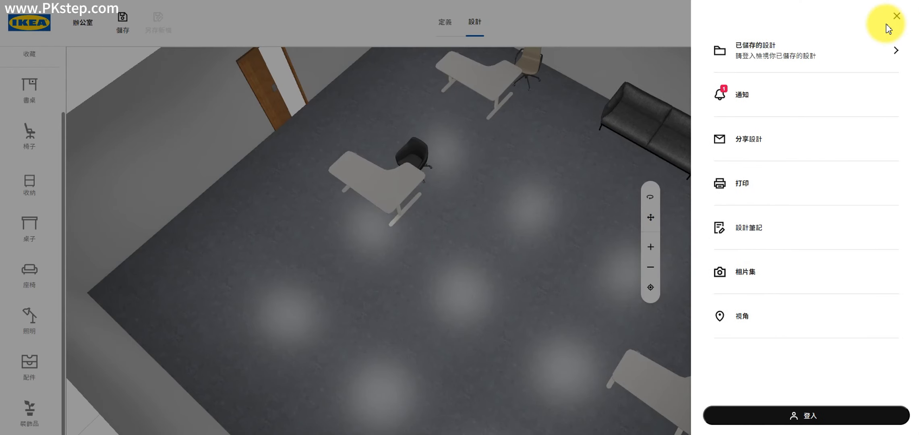
pyautogui.click(886, 24)
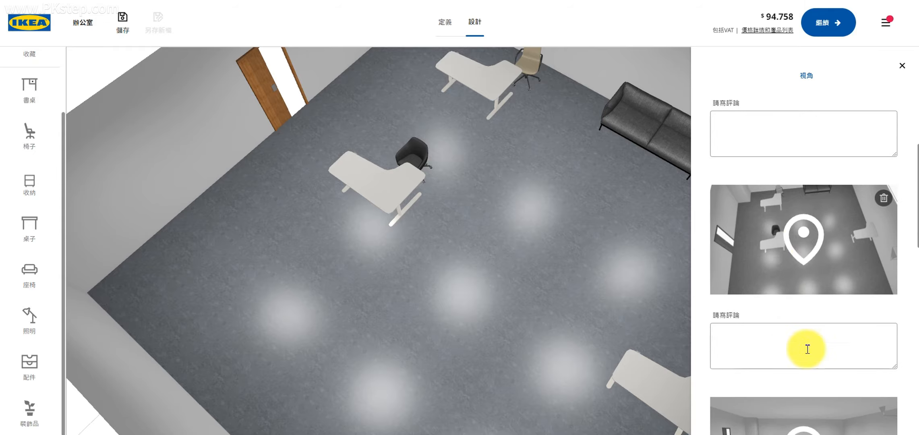
pyautogui.click(795, 243)
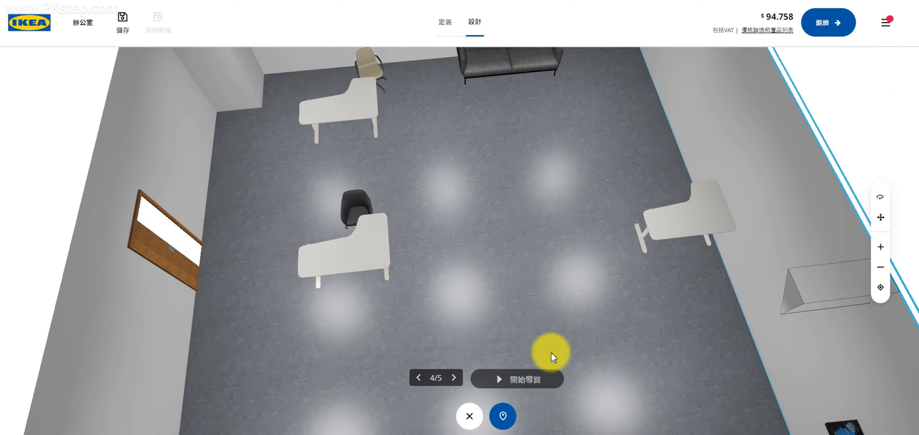
pyautogui.click(501, 379)
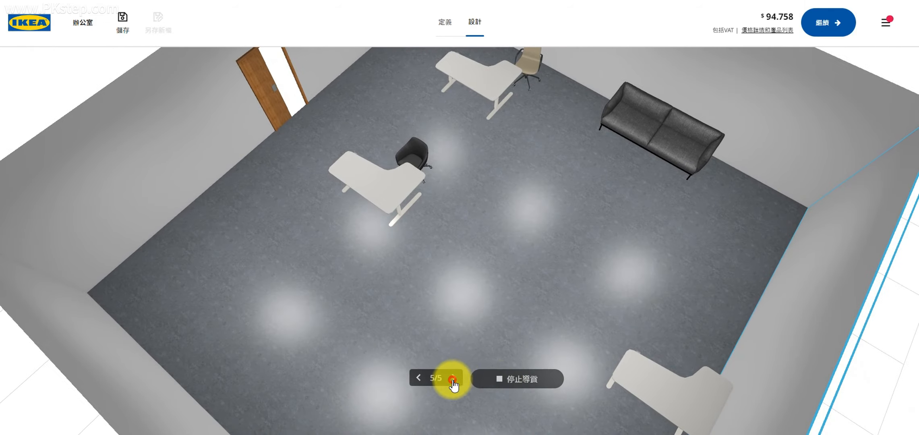
pyautogui.click(453, 380)
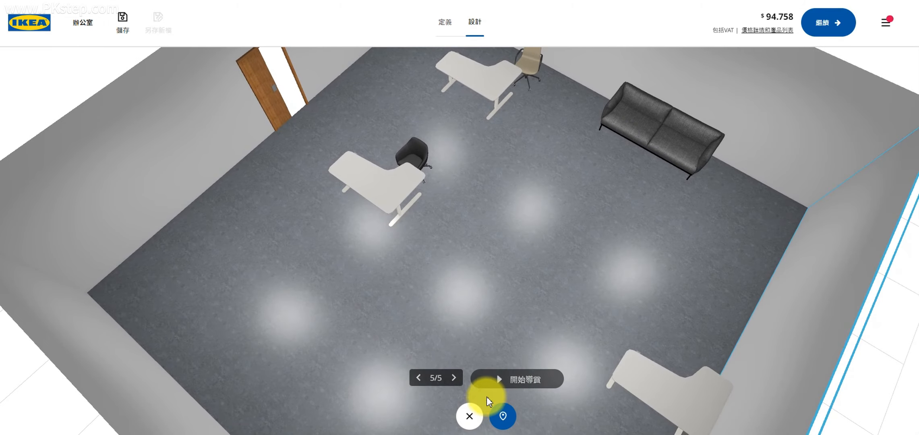
pyautogui.click(470, 414)
# - Open the photo album (相片集) and take a camera-mode photo of the furnished office from a raised corner view showing the sofa and desks
pyautogui.click(886, 24)
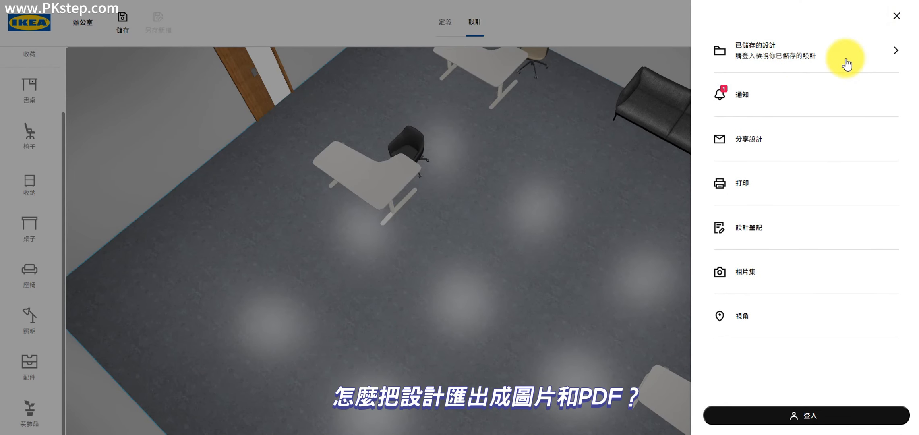
pyautogui.click(741, 260)
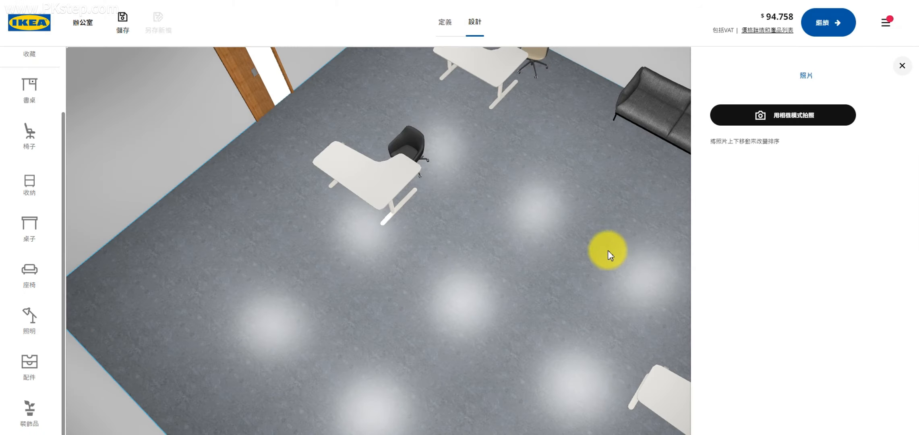
pyautogui.moveTo(587, 289)
pyautogui.mouseDown()
pyautogui.moveTo(504, 201)
pyautogui.moveTo(511, 131)
pyautogui.mouseUp()
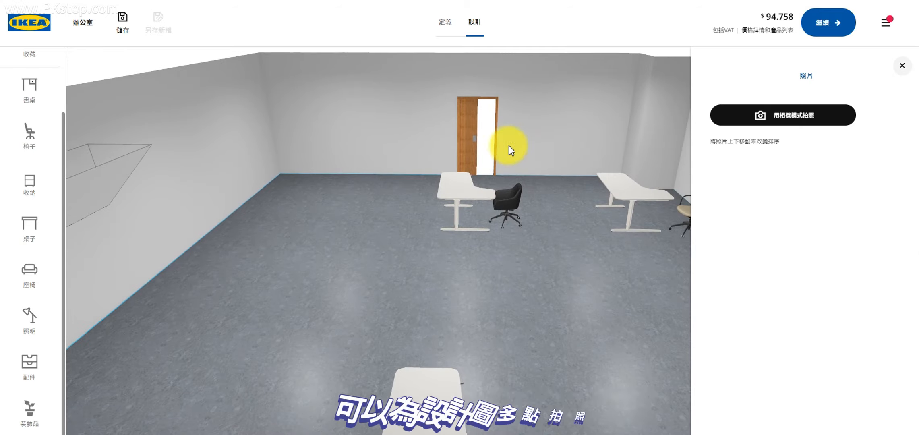
pyautogui.click(784, 121)
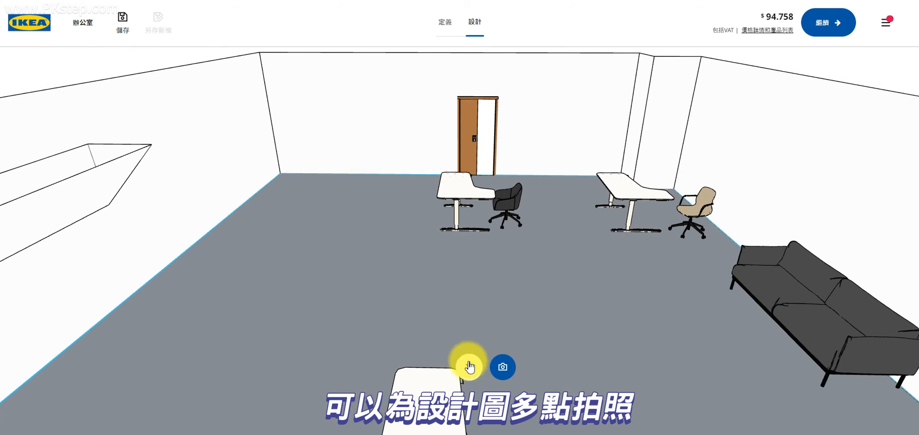
pyautogui.moveTo(790, 246); pyautogui.dragTo(437, 265)
pyautogui.moveTo(794, 215); pyautogui.dragTo(456, 269)
pyautogui.click(499, 366)
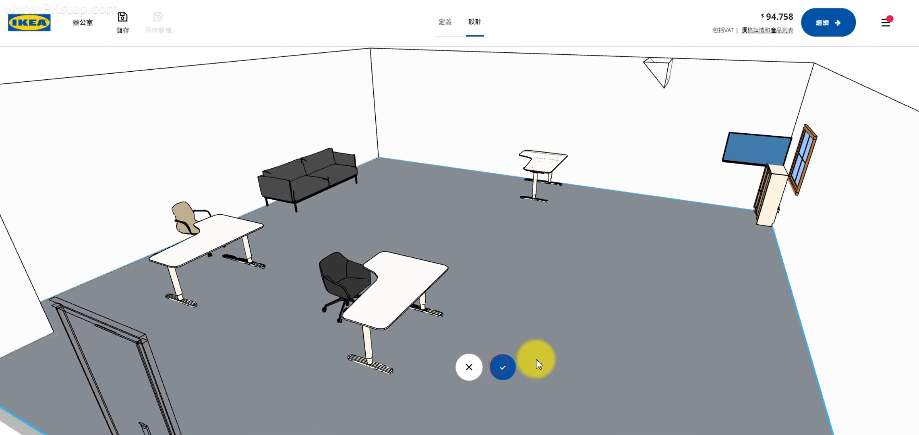
# - Take a photo of the 2D floor plan from the 定義 stage and return to the photo album
pyautogui.click(443, 29)
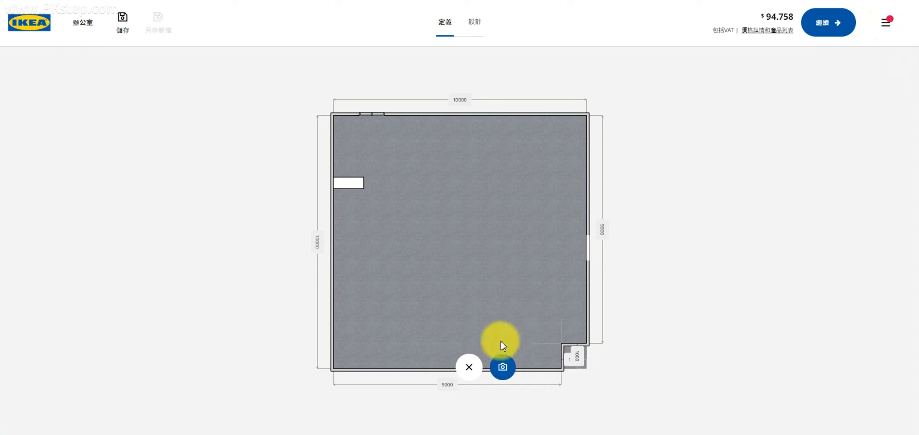
pyautogui.click(886, 23)
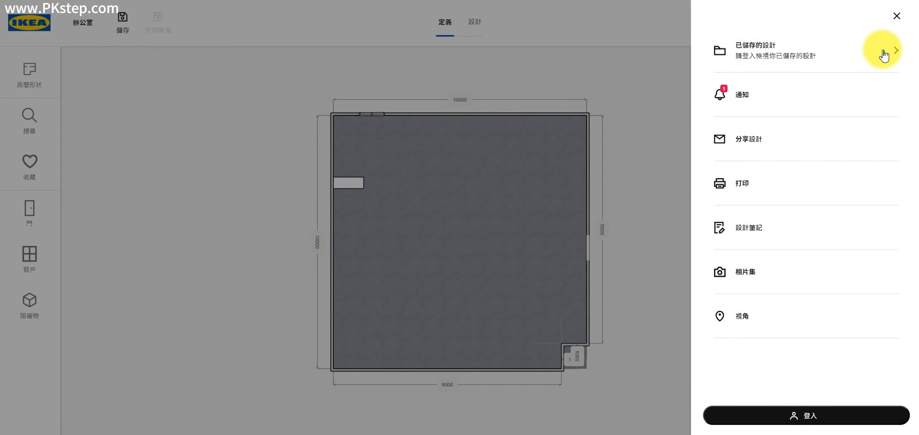
pyautogui.click(898, 18)
# - Enlarge the furnished office photo from the album, play the photo slideshow, and bring up the image options for saving a picture
pyautogui.scroll(-6, 798, 219)
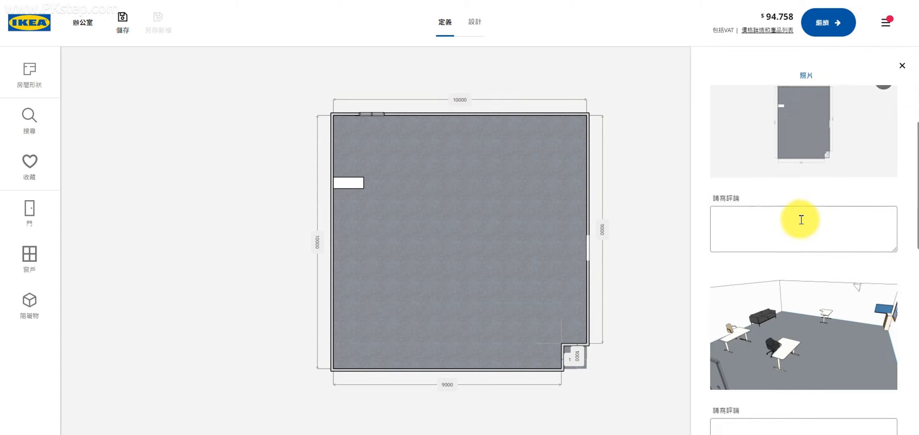
pyautogui.click(799, 164)
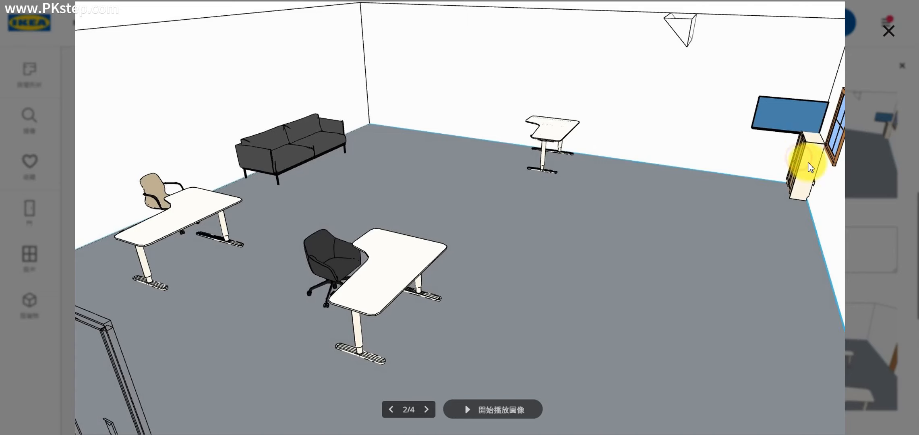
pyautogui.click(508, 407)
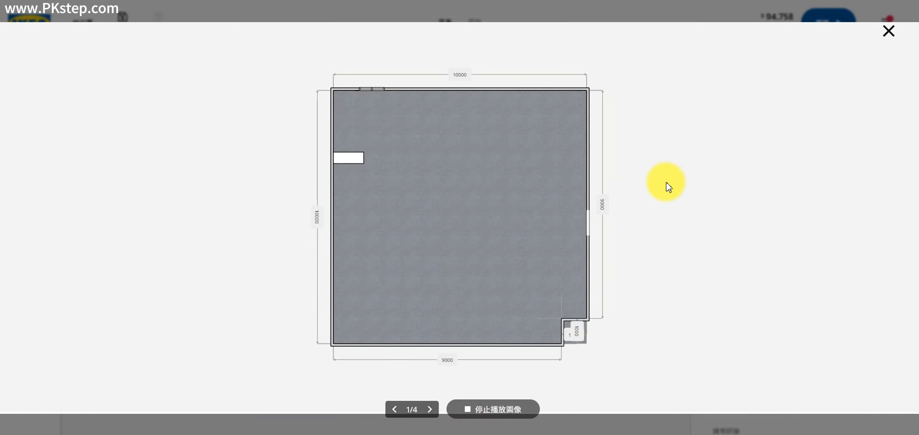
pyautogui.rightClick(558, 221)
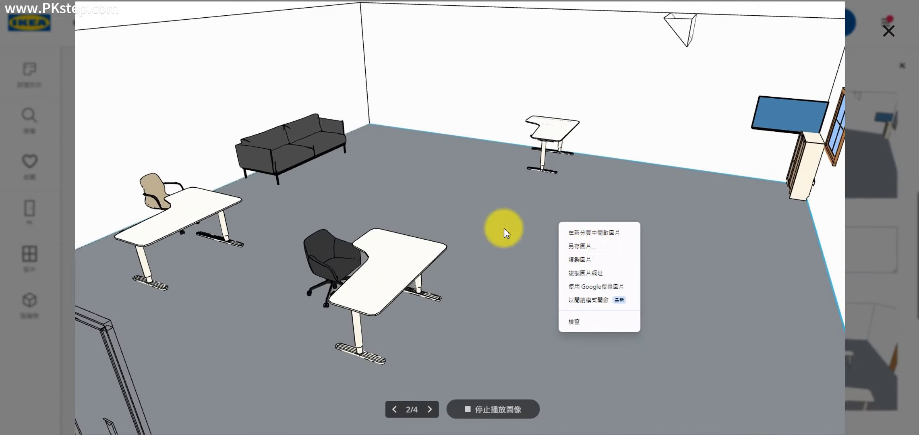
pyautogui.rightClick(504, 227)
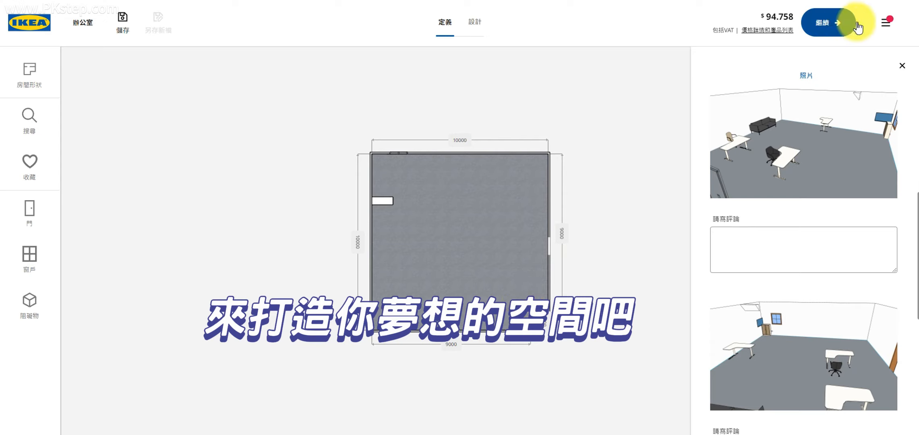
pyautogui.click(839, 27)
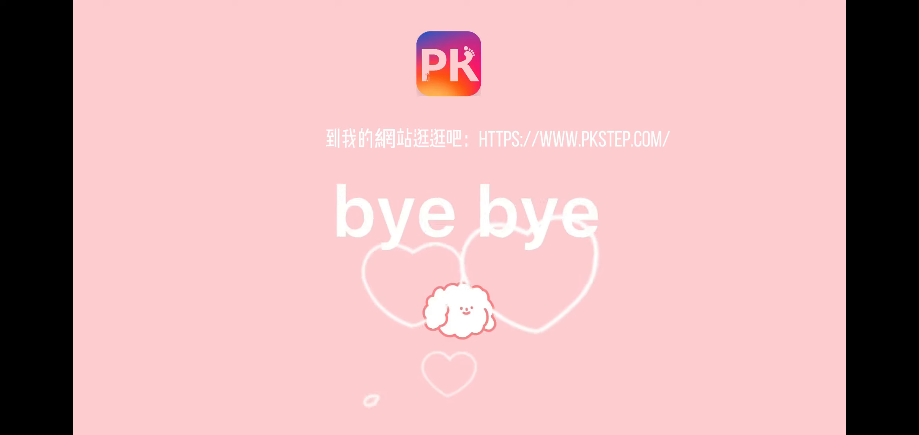